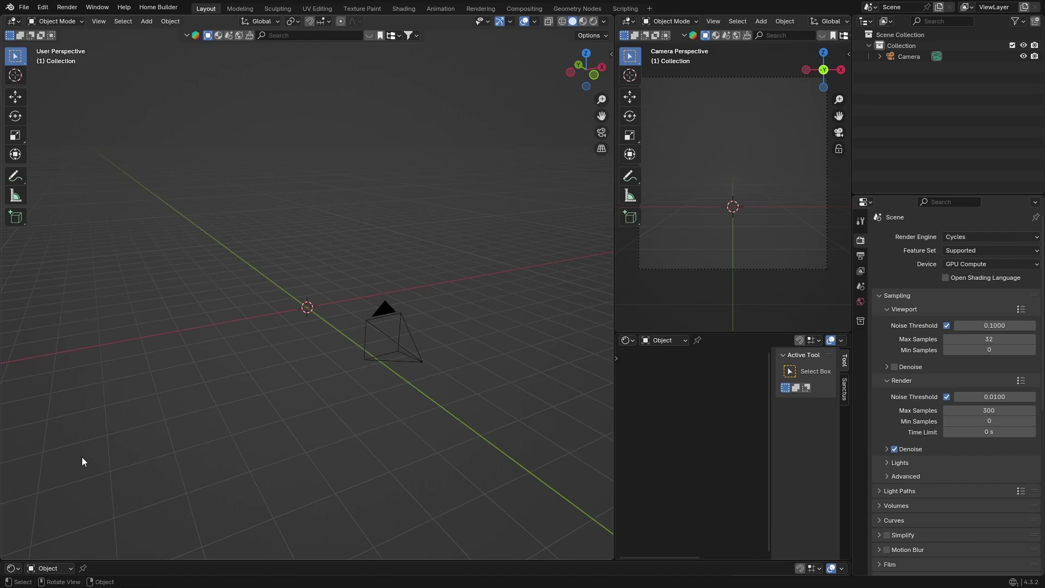
Open the Add menu in the 3D viewport of the camera-only Cycles scene
key(shift+a)
Add a Suzanne monkey head with a Subdivision Surface modifier at viewport level 2
mouse_move(44, 365)
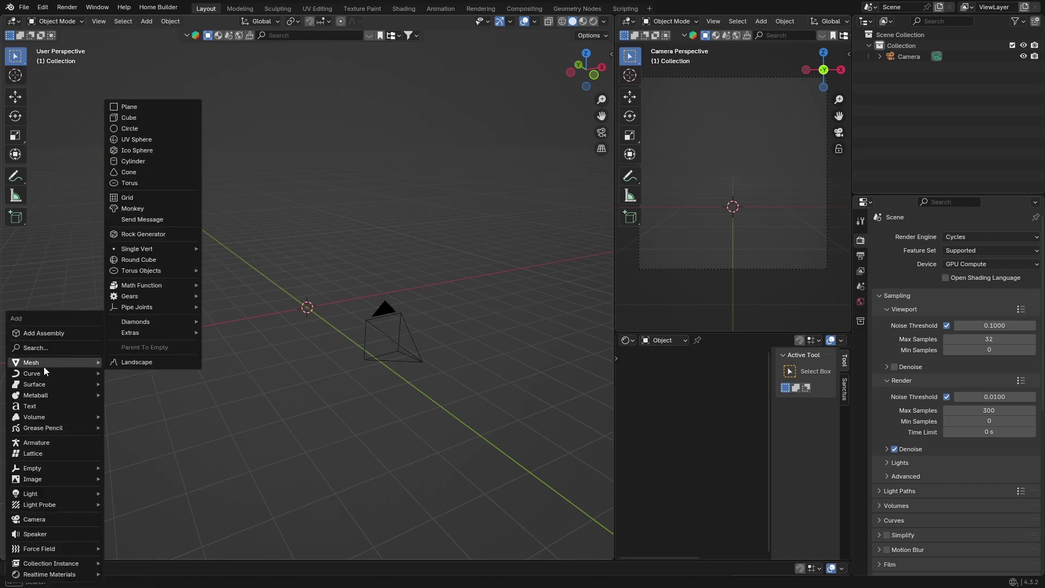
click(133, 209)
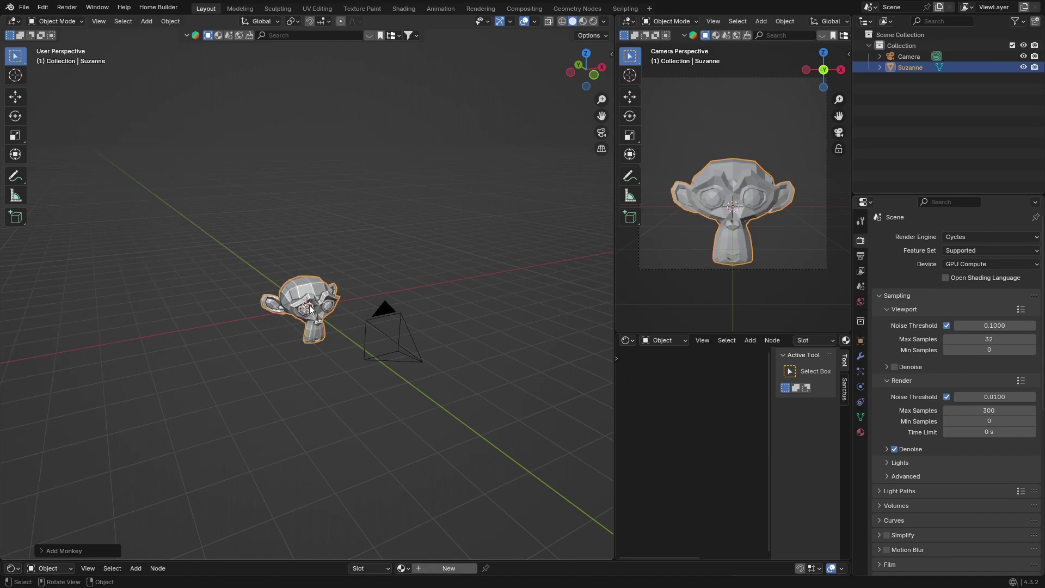
click(861, 356)
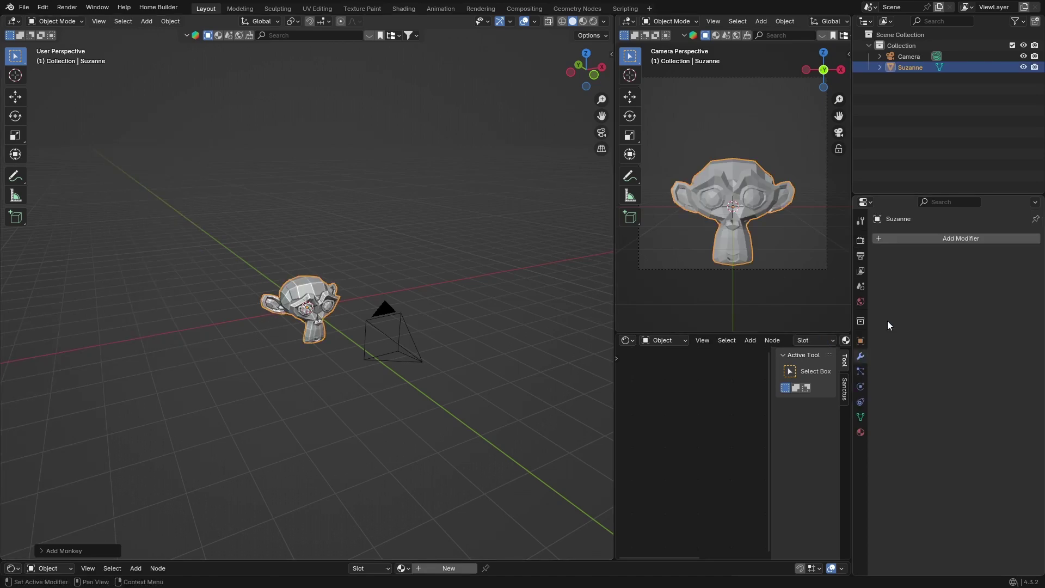
click(932, 240)
click(888, 238)
text(su)
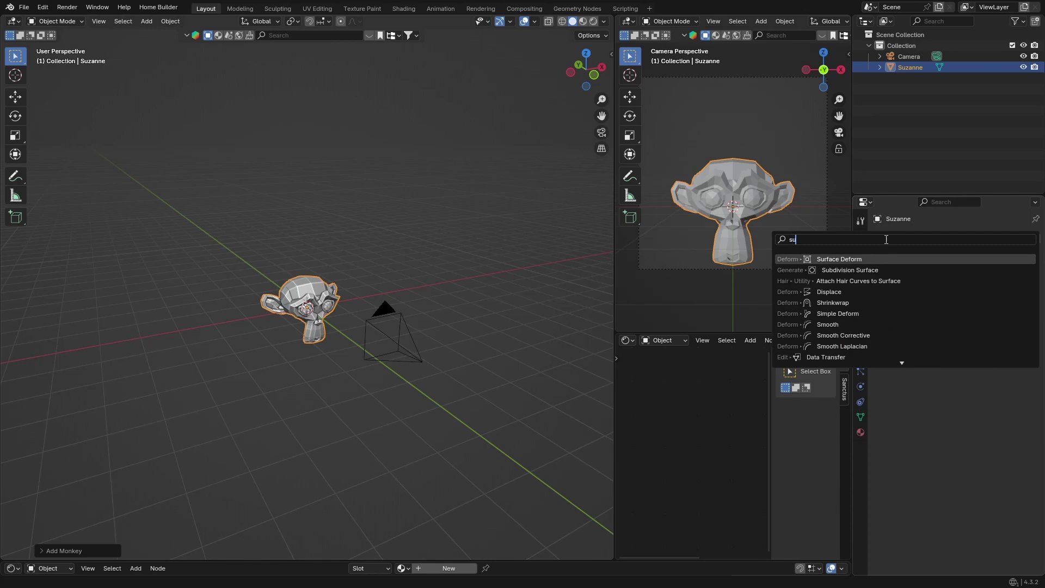
key(Down)
key(Return)
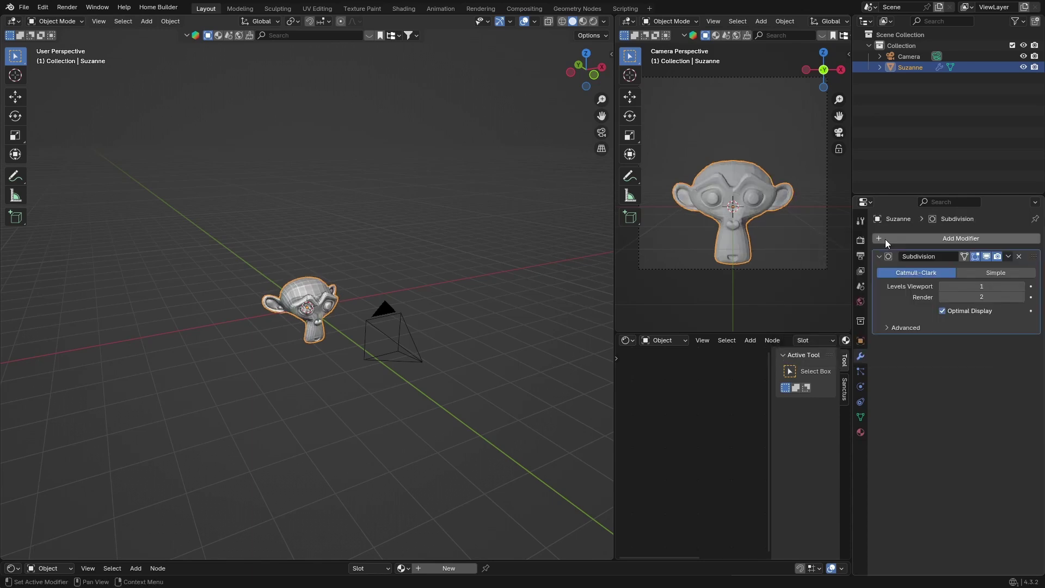
click(1022, 286)
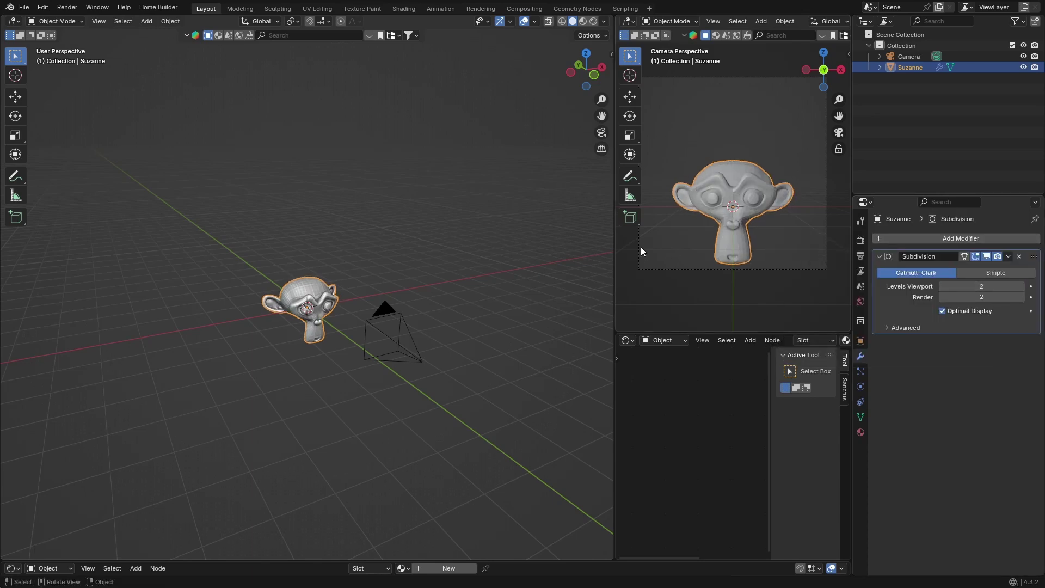
Apply Shade Smooth to Suzanne
right_click(312, 293)
click(312, 293)
scroll(304, 311, up, 2)
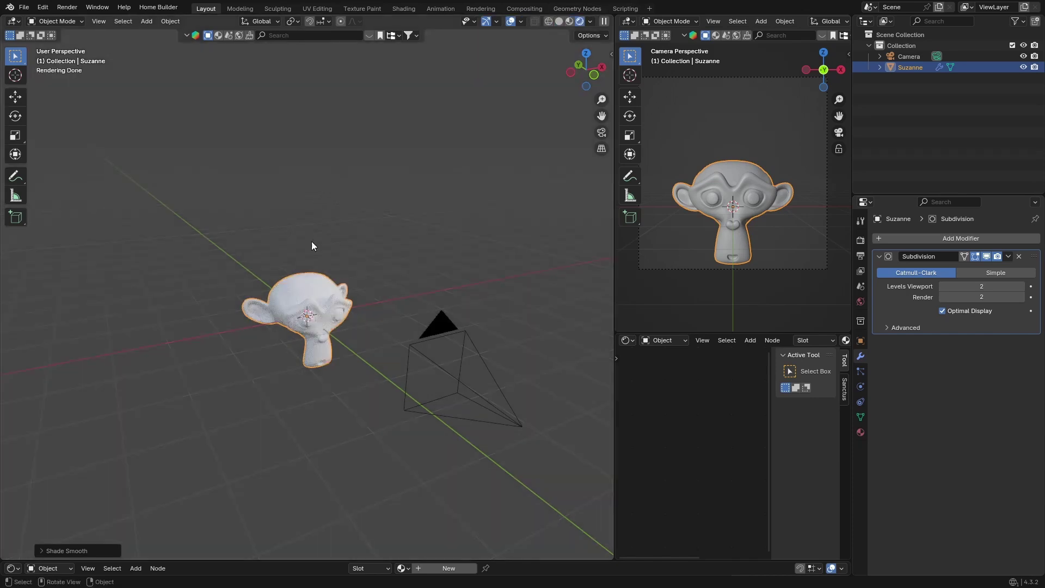
Light the rendered viewport with Scene World instead of preview lighting, orbiting around Suzanne
mouse_move(311, 240)
middle_down()
mouse_move(343, 364)
mouse_move(282, 359)
middle_up()
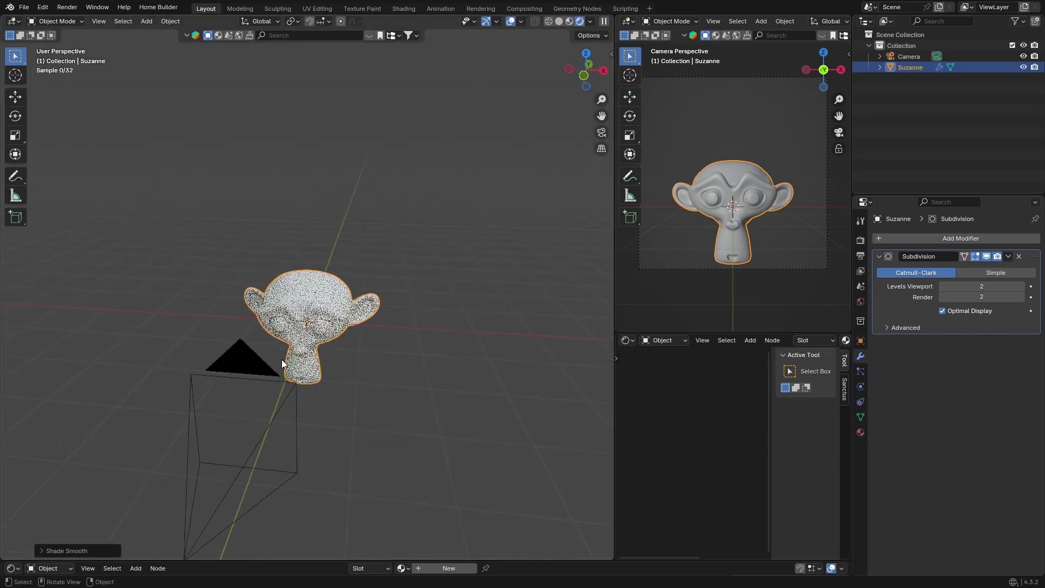
click(590, 21)
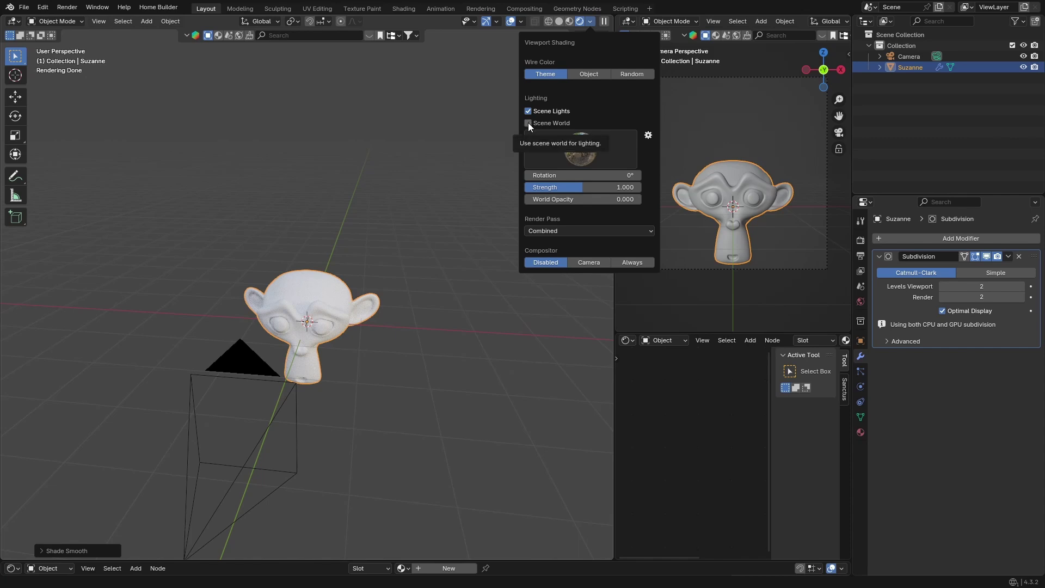
click(528, 123)
middle_drag(187, 326, 223, 304)
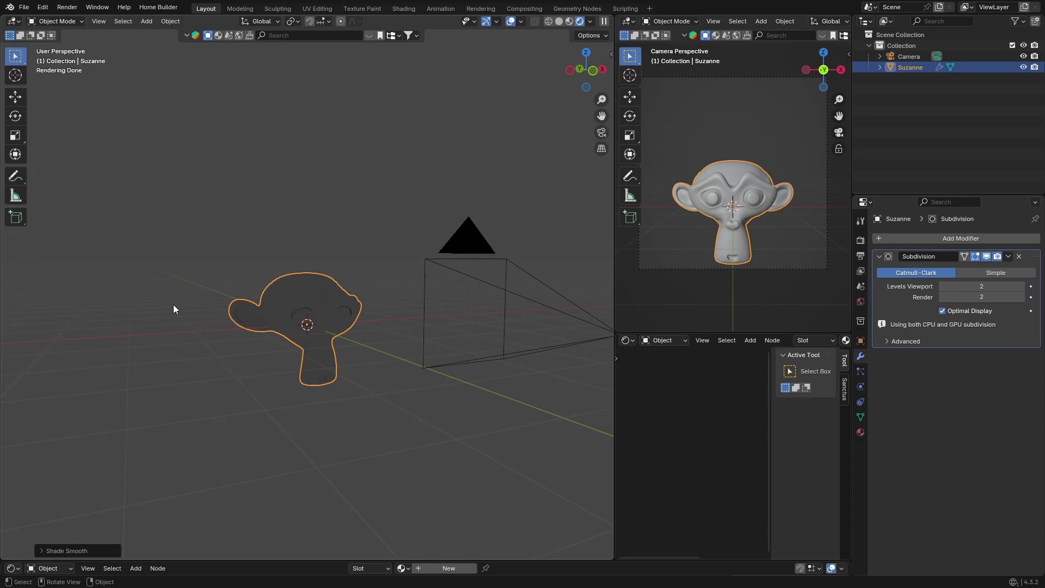
middle_drag(304, 316, 248, 322)
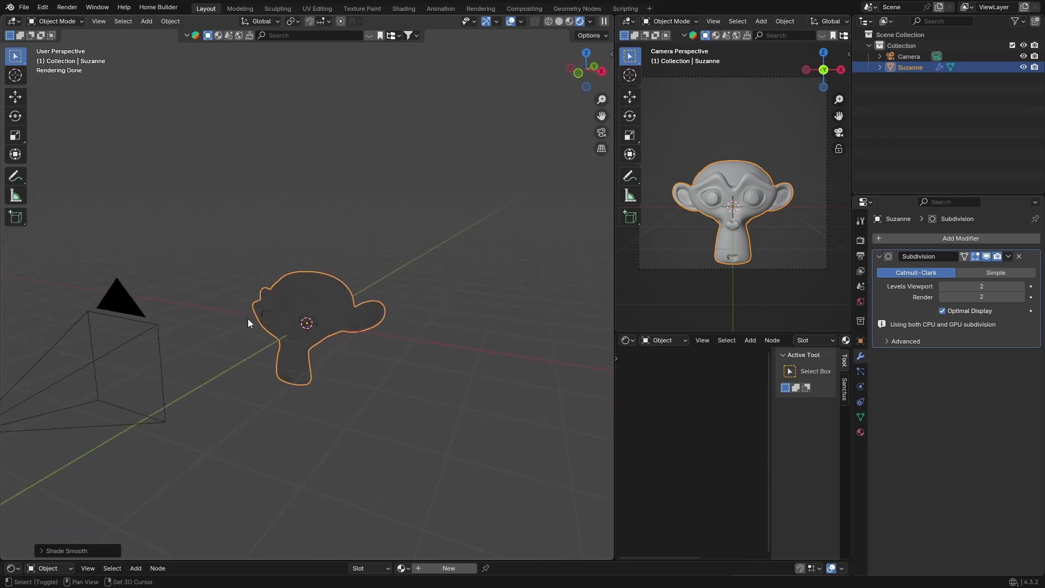
Switch to the Shading workspace and show the World shader node tree
click(404, 8)
click(215, 345)
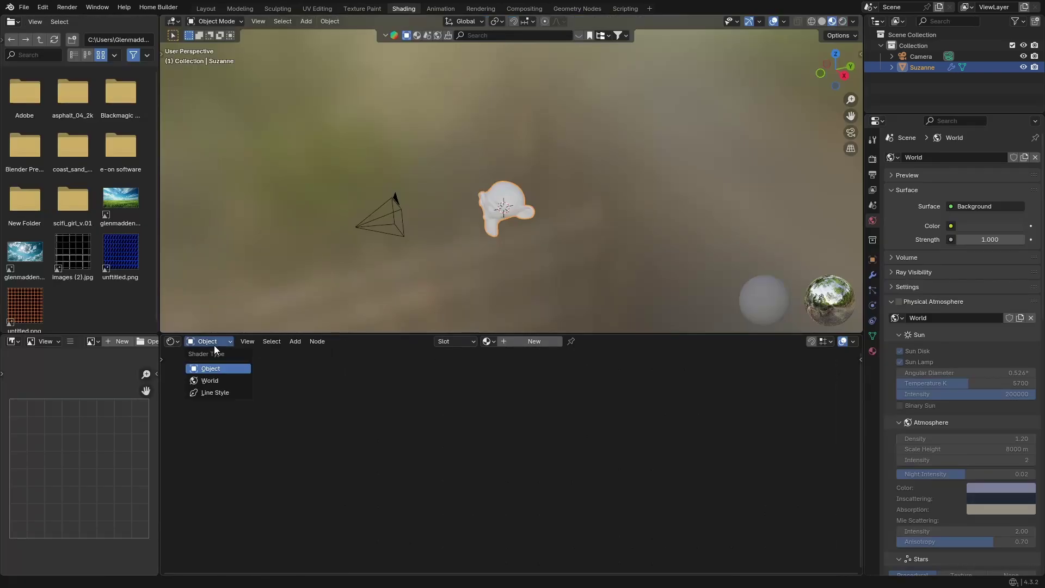
click(214, 381)
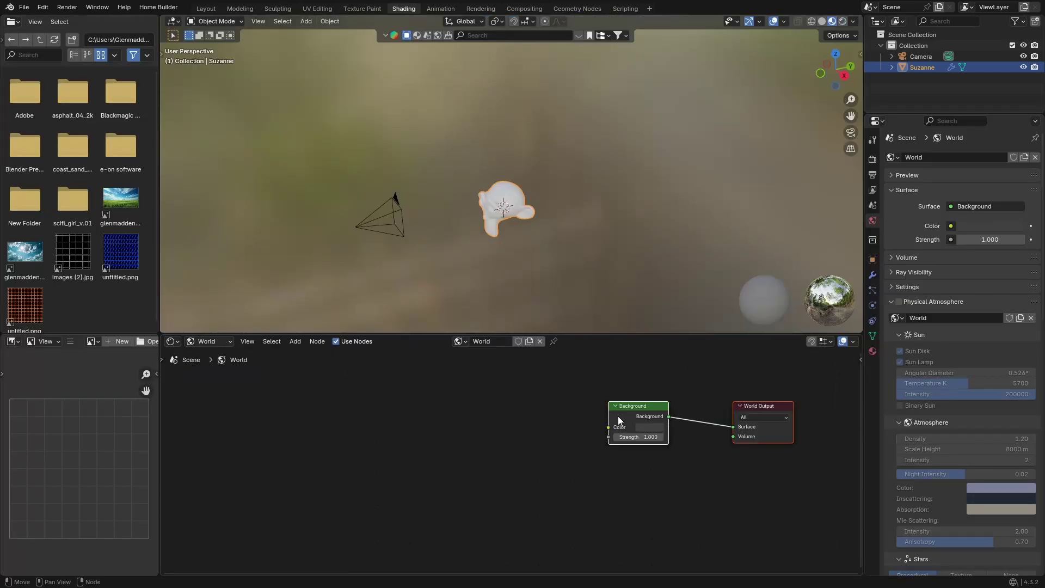
Add an Environment Texture node linked to Background, cancel the image load, then delete it
key(shift+a)
click(278, 416)
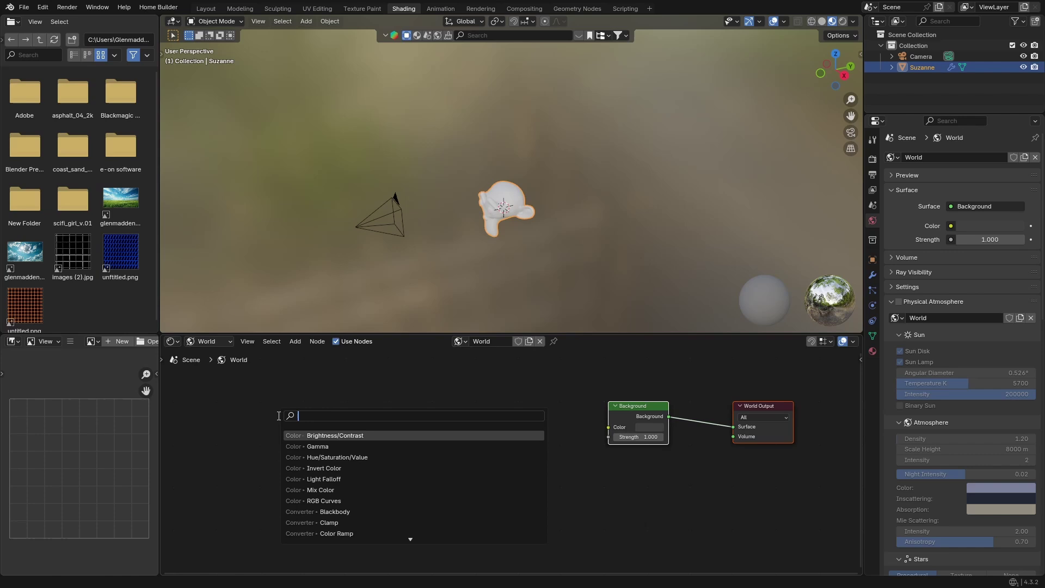
text(en)
key(Return)
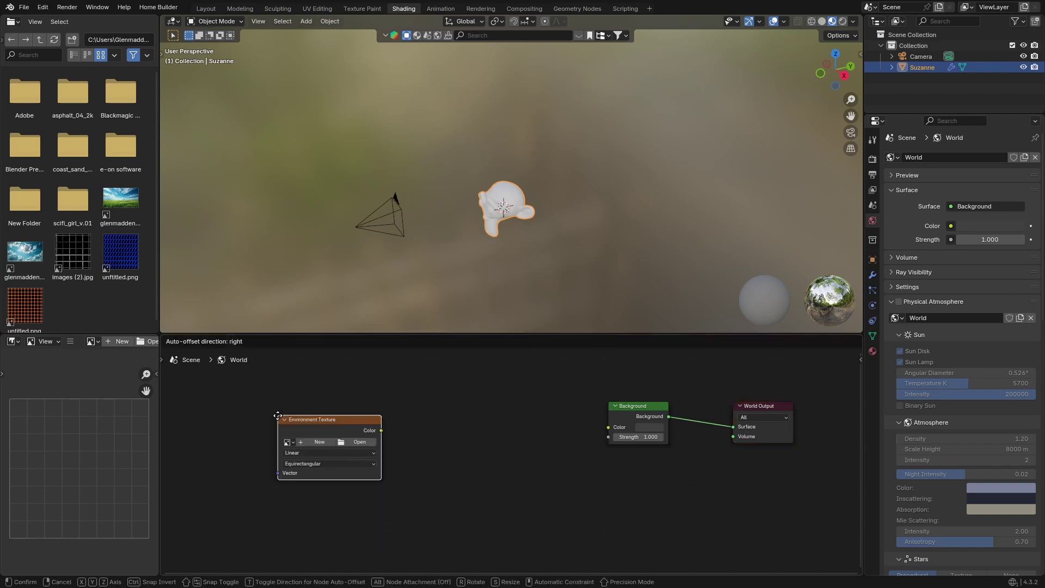
click(407, 409)
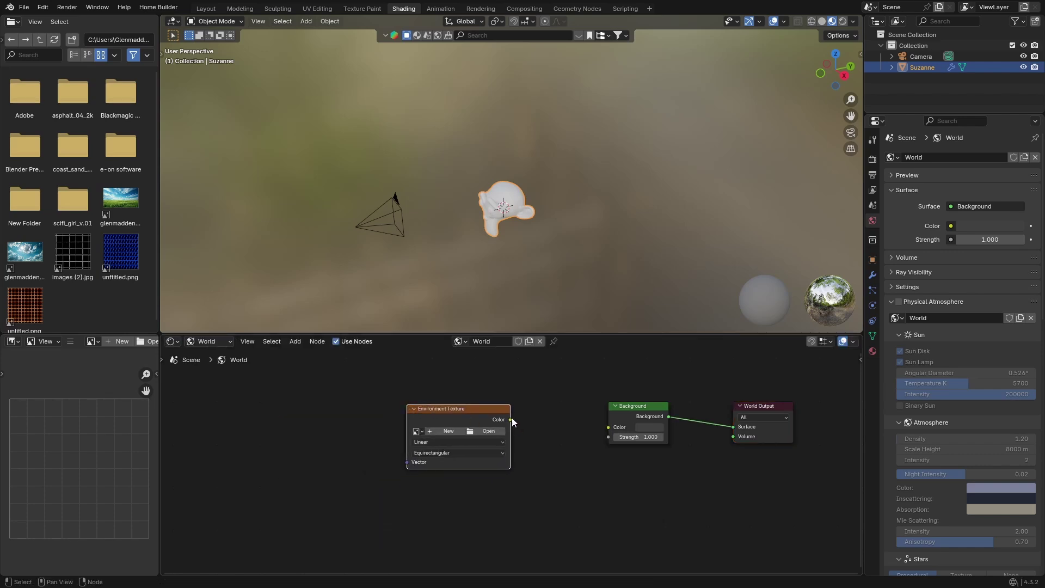
drag(511, 419, 608, 427)
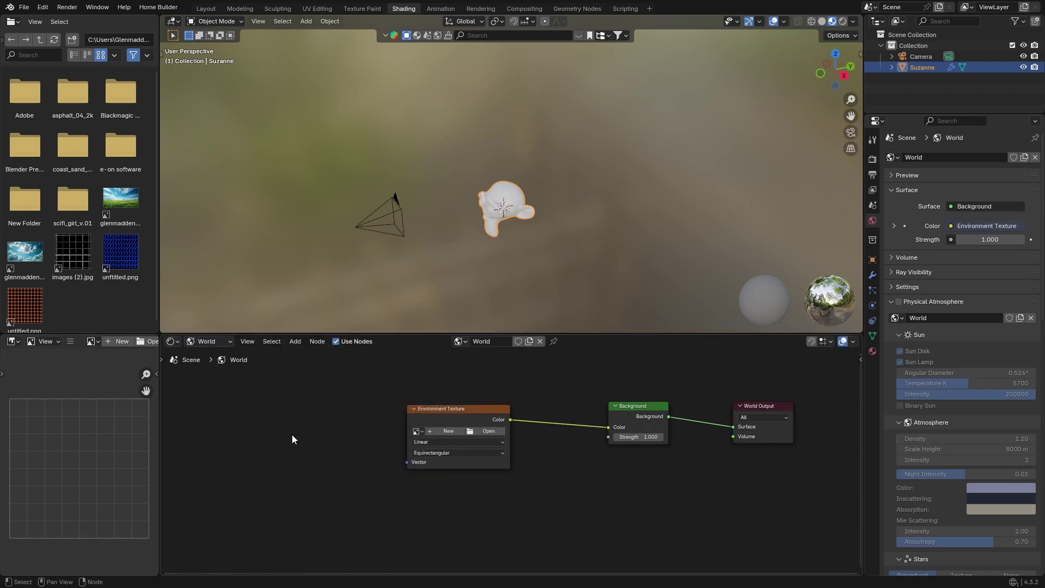
click(482, 430)
key(Escape)
key(Delete)
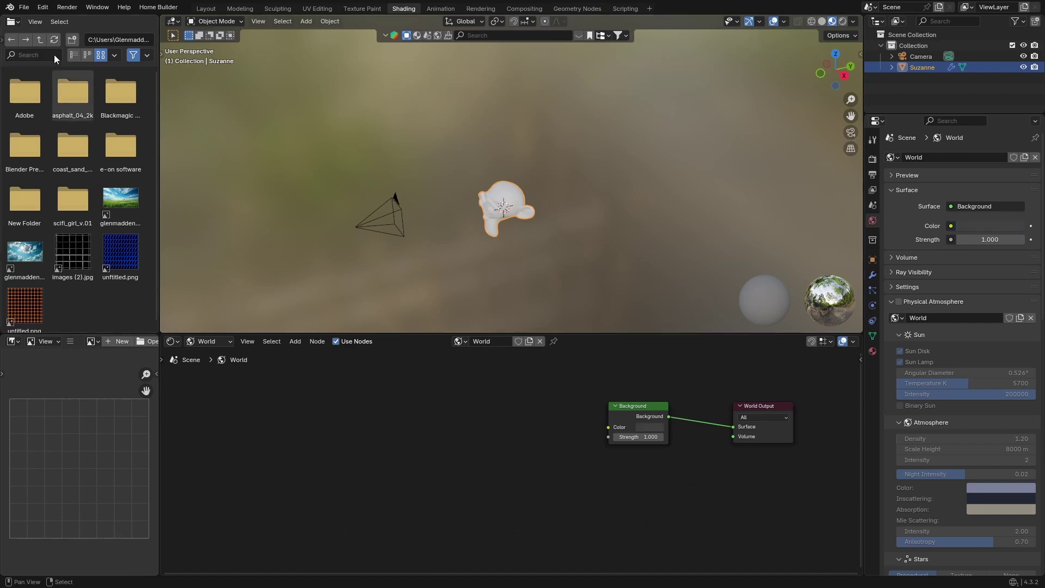
In Layout, use the Asset Browser to drop the abandoned_church HDRI in as the world
click(206, 9)
click(12, 567)
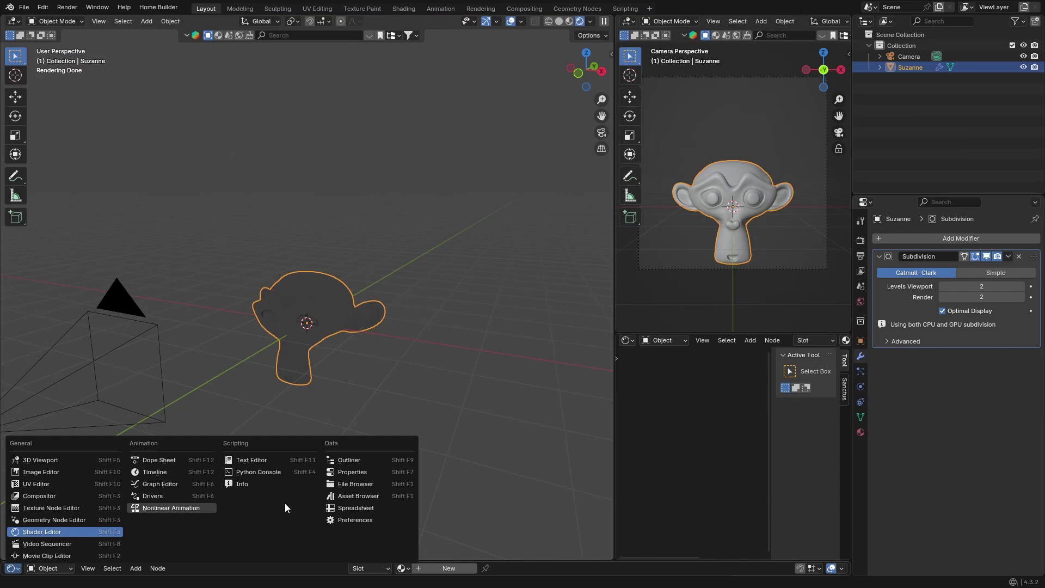
click(392, 496)
drag(320, 561, 310, 368)
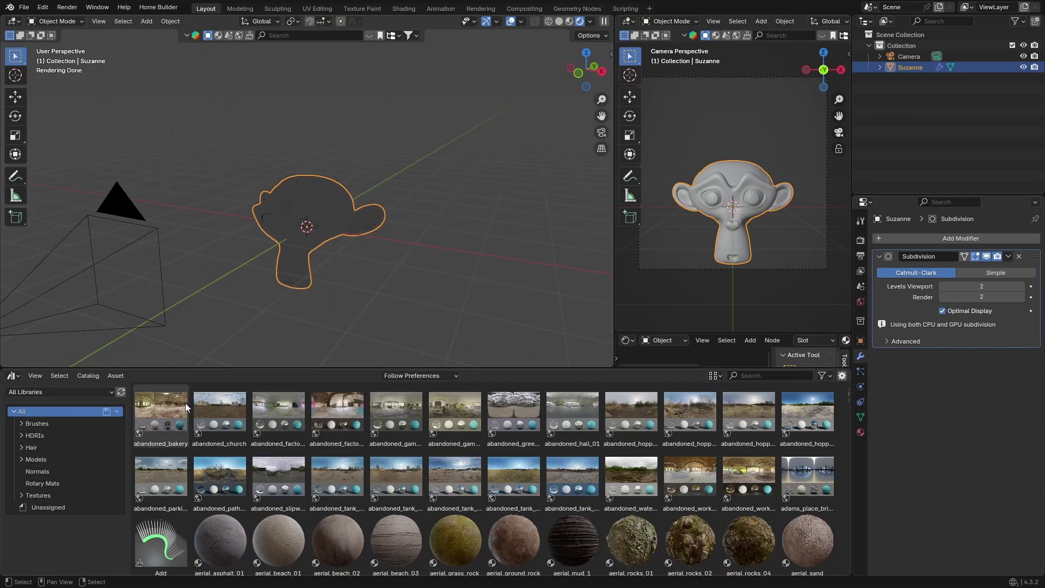
drag(220, 417, 218, 231)
middle_drag(376, 273, 386, 214)
scroll(386, 214, down, 3)
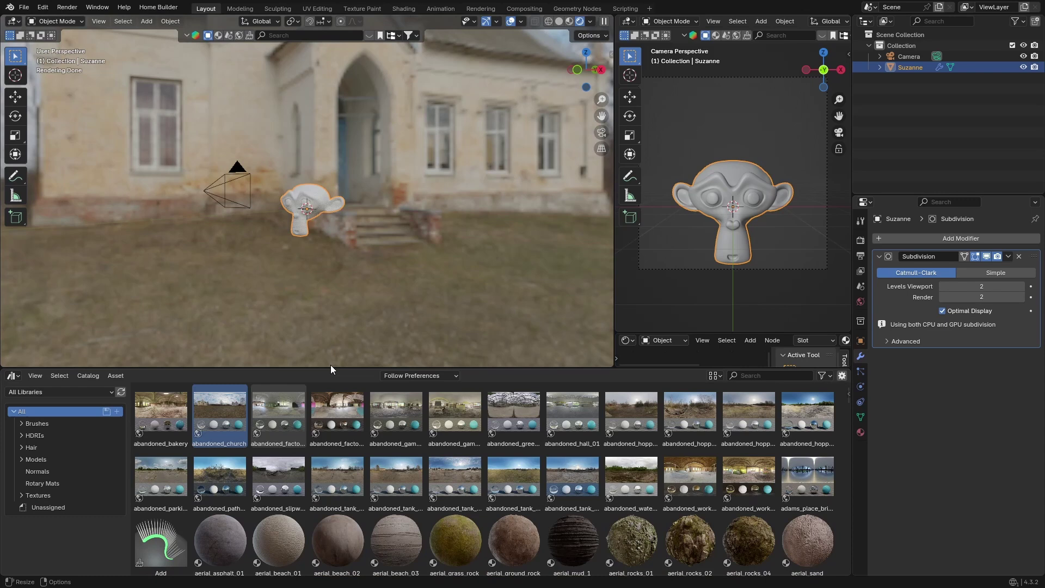
drag(331, 368, 306, 567)
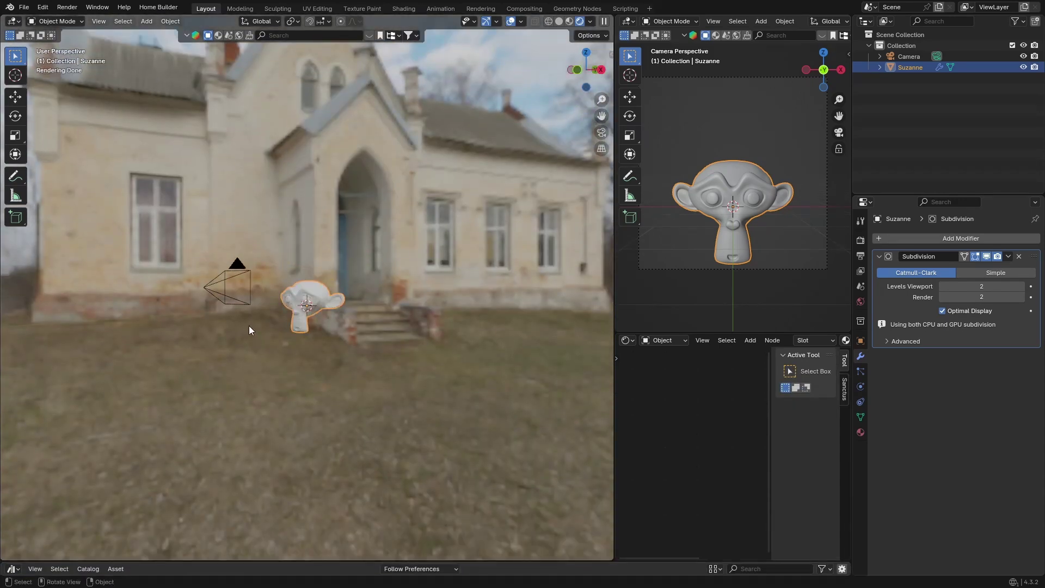
Delete the camera and open the Add menu over the viewport
click(234, 273)
key(Delete)
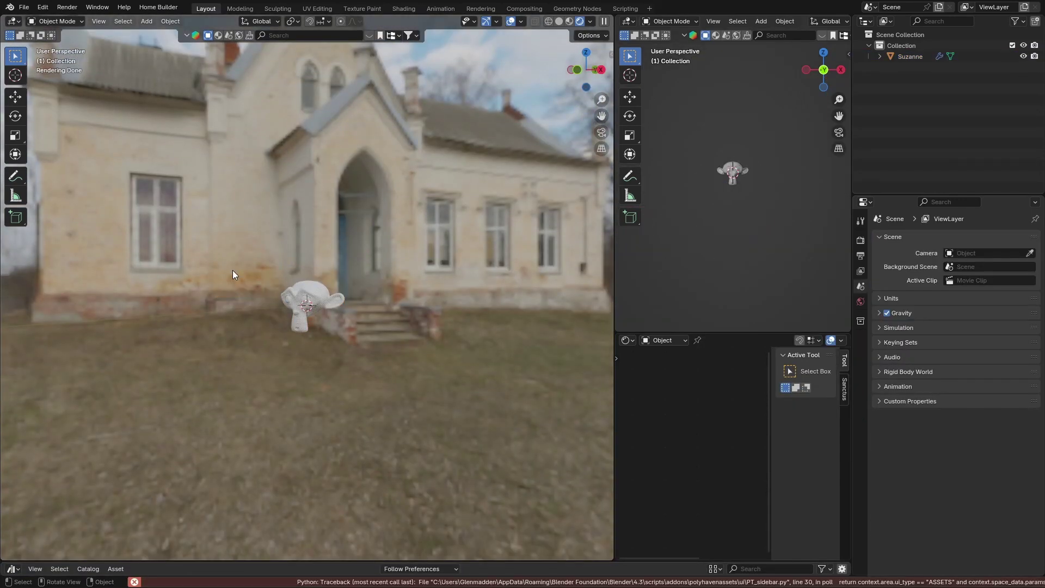
middle_drag(233, 329, 252, 348)
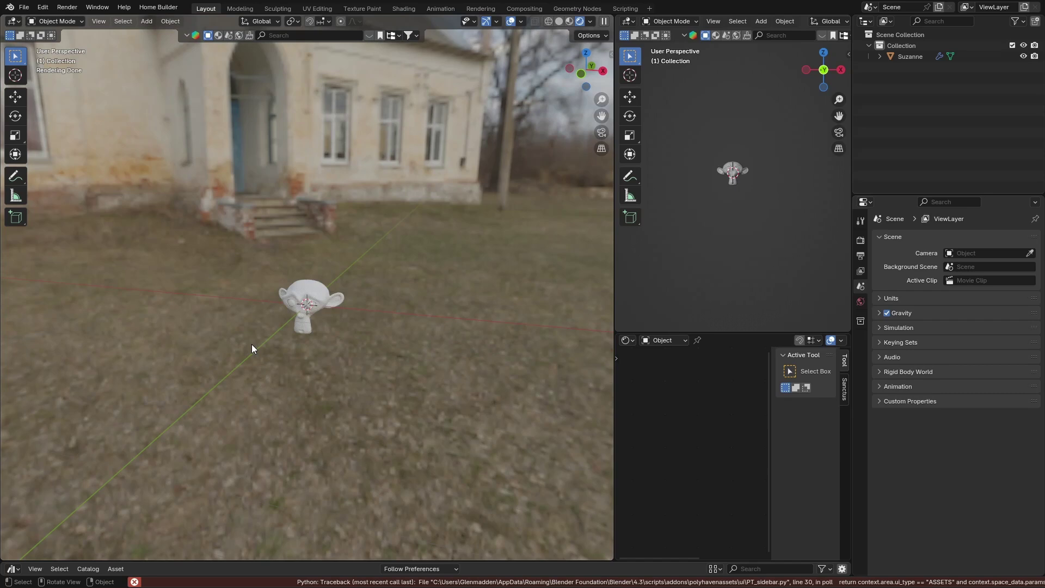
key(shift+a)
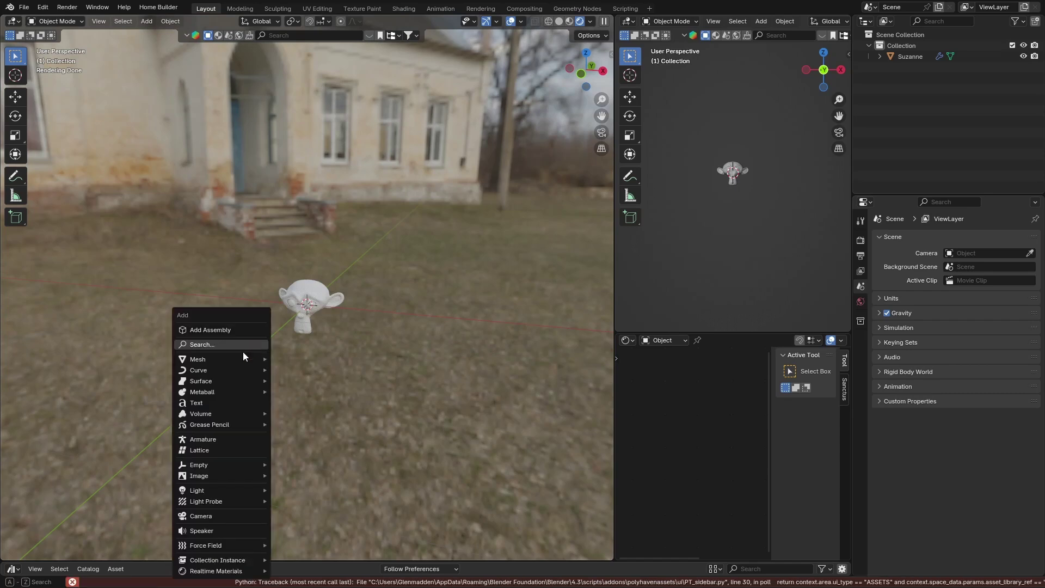
Create a new material on Suzanne with an orange base colour, hex E78100
click(315, 302)
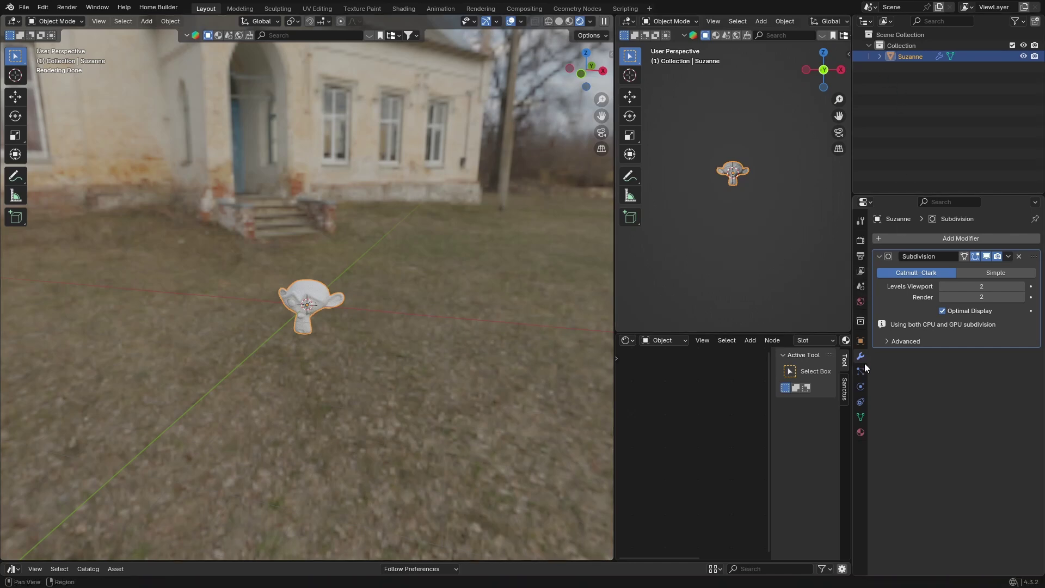
click(860, 432)
click(929, 283)
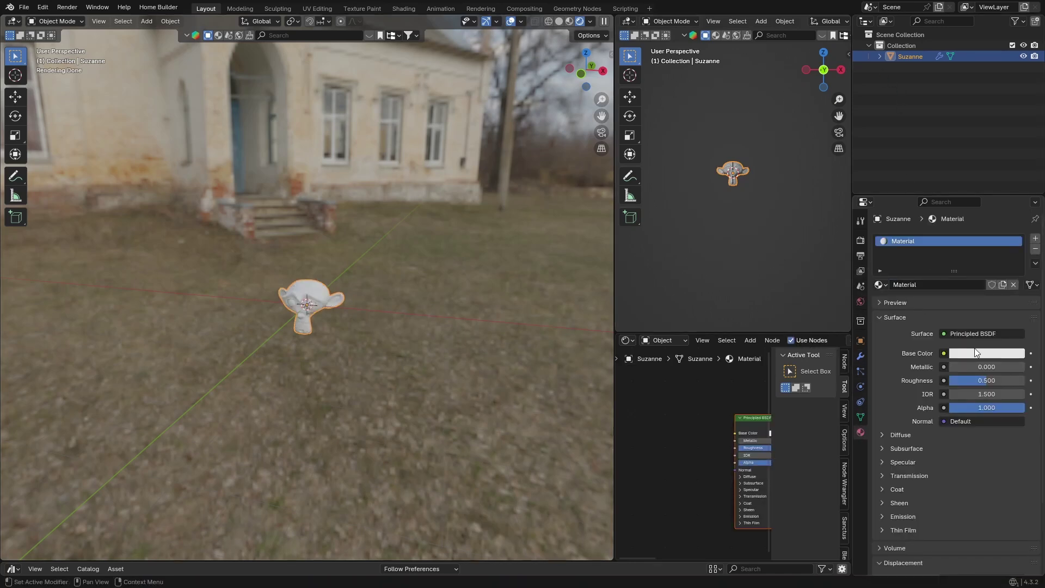
click(978, 354)
click(944, 255)
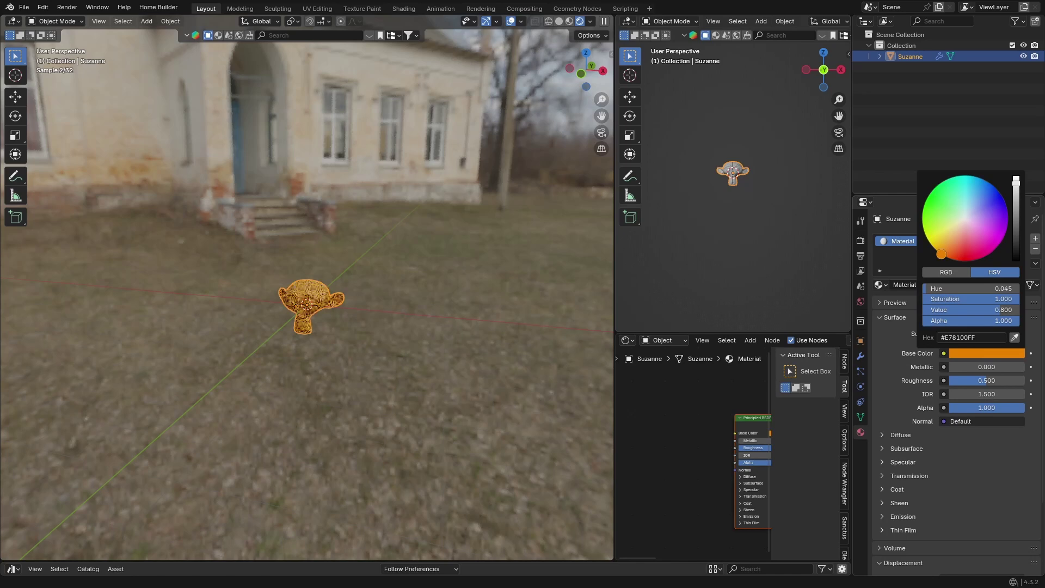
click(263, 329)
scroll(328, 373, up, 5)
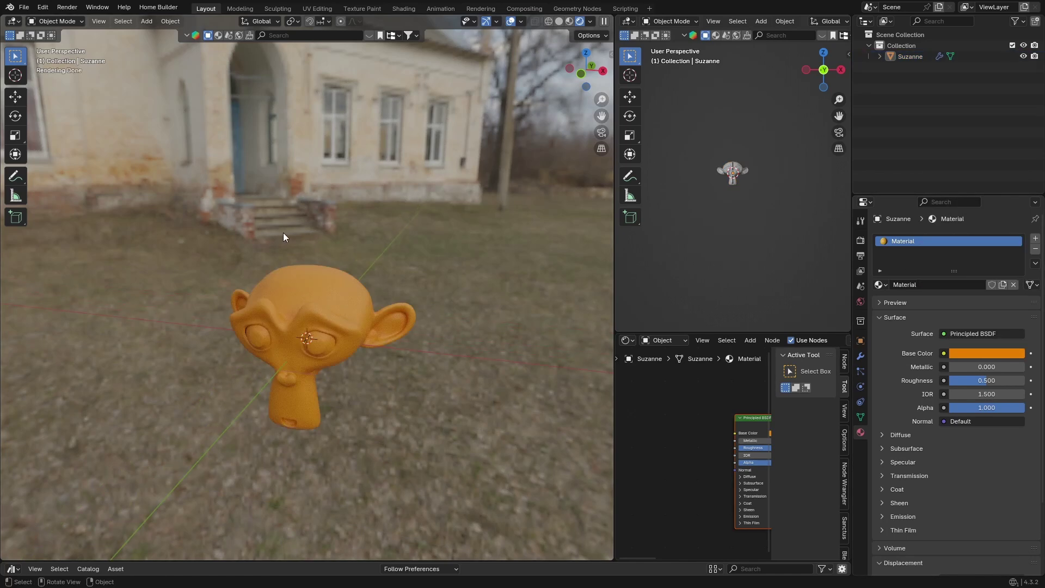
Add a plane and rotate it 90 degrees about X so it stands upright
key(shift+a)
mouse_move(258, 246)
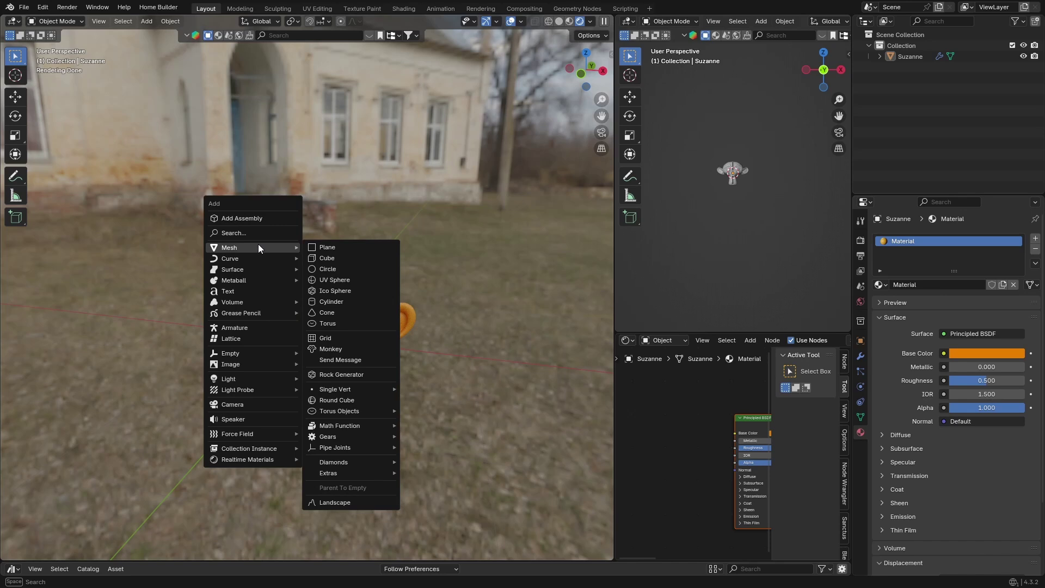
click(337, 246)
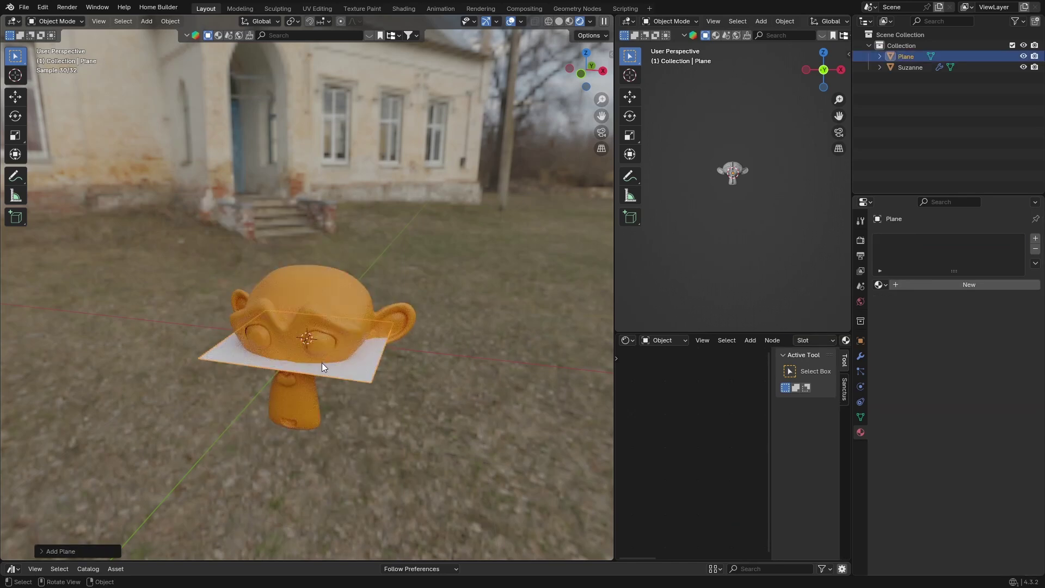
key(r)
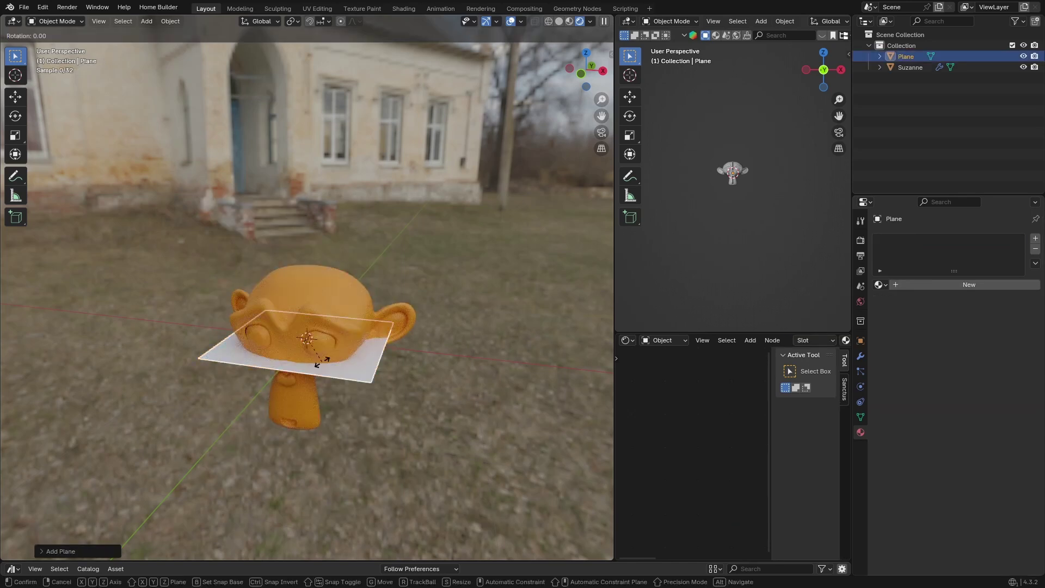
key(x)
key(9)
key(0)
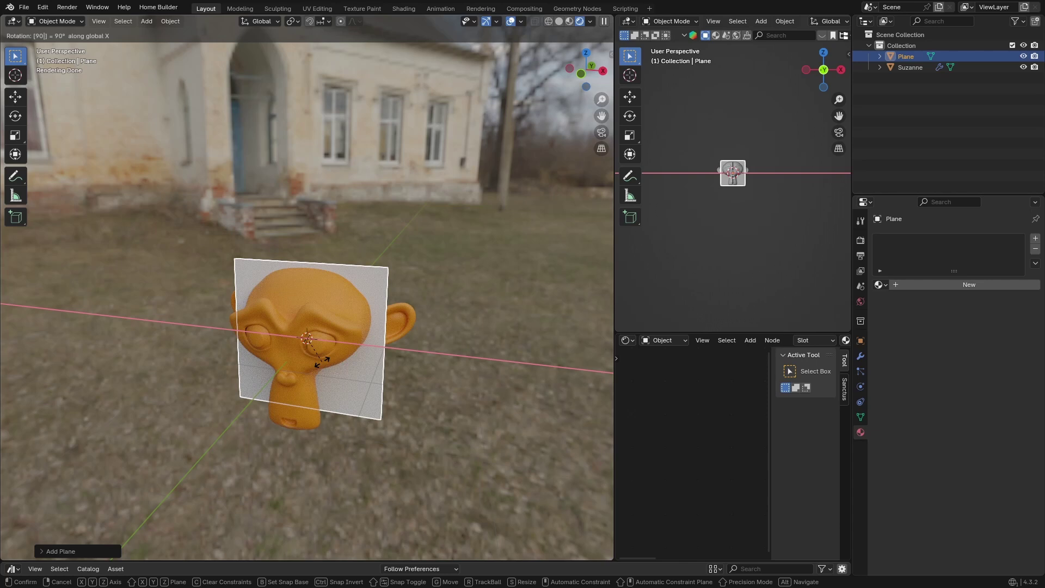
key(Return)
In top view, move the plane along Y in front of Suzanne and scale it up
click(586, 53)
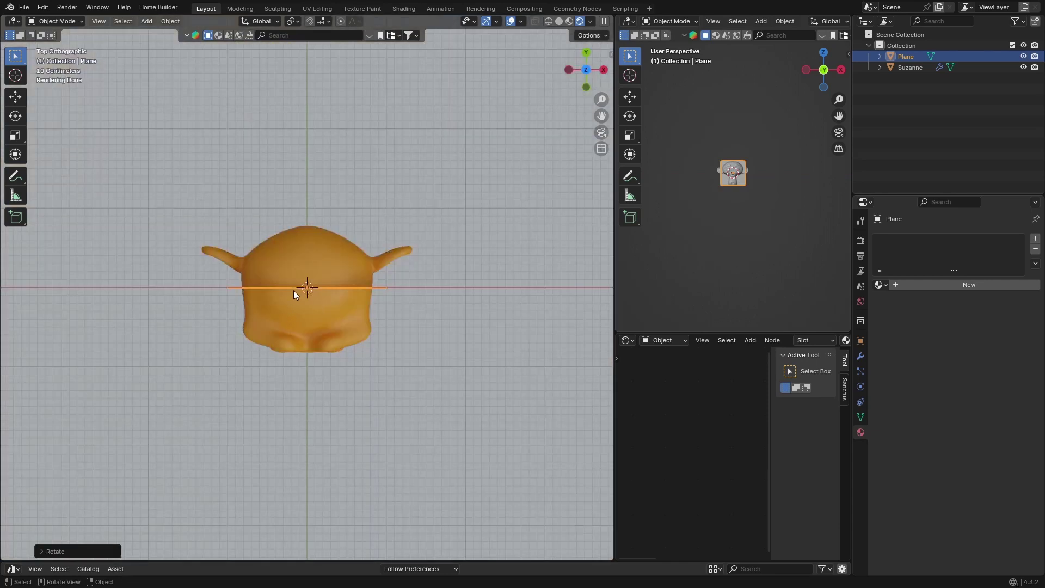
key(g)
key(y)
click(305, 438)
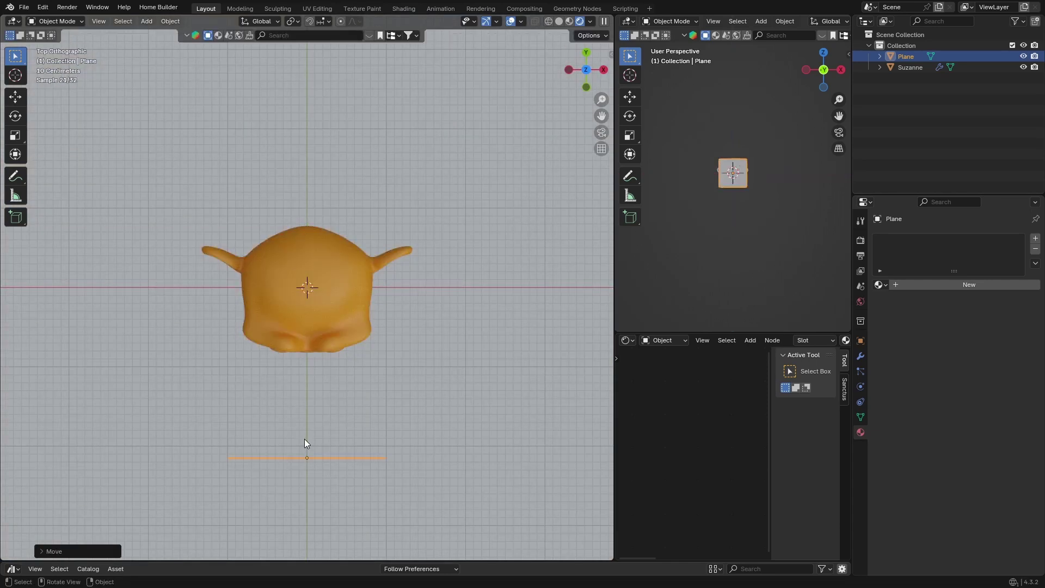
middle_drag(305, 438, 156, 312)
key(s)
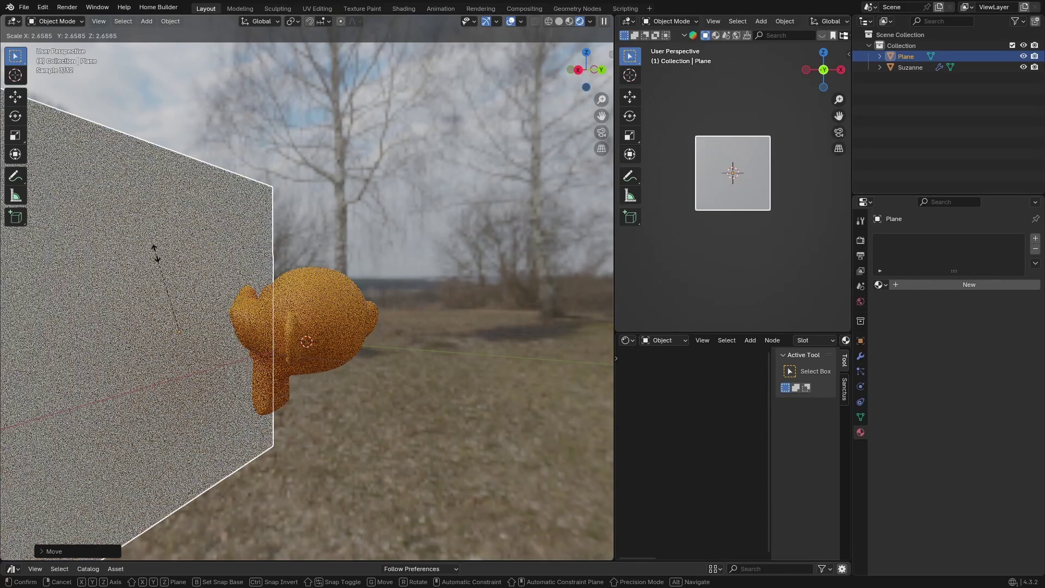
click(155, 252)
Move the plane farther from Suzanne along Y in top view
key(KP_7)
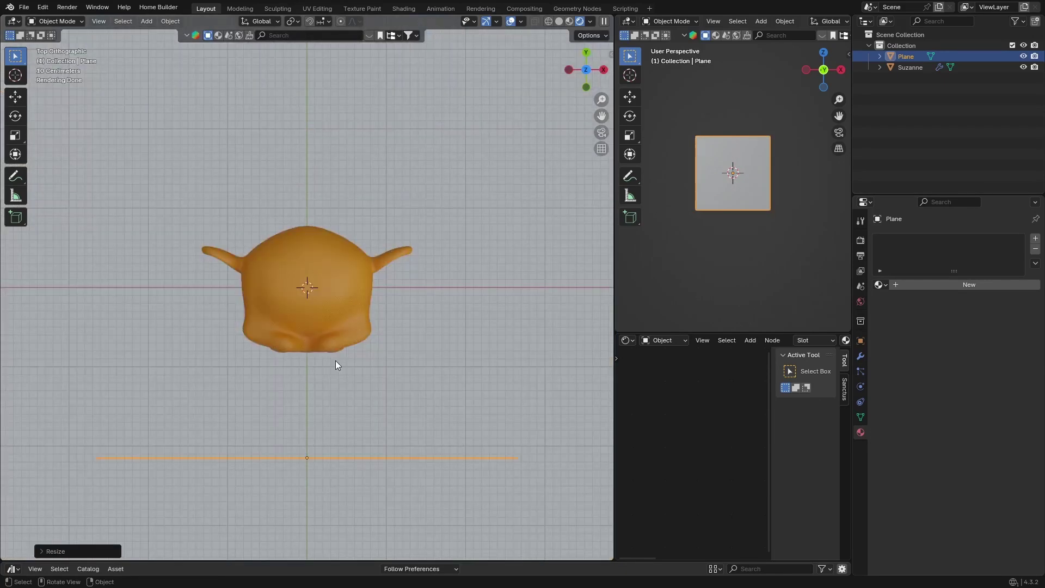
scroll(316, 401, down, 4)
key(g)
key(y)
click(313, 457)
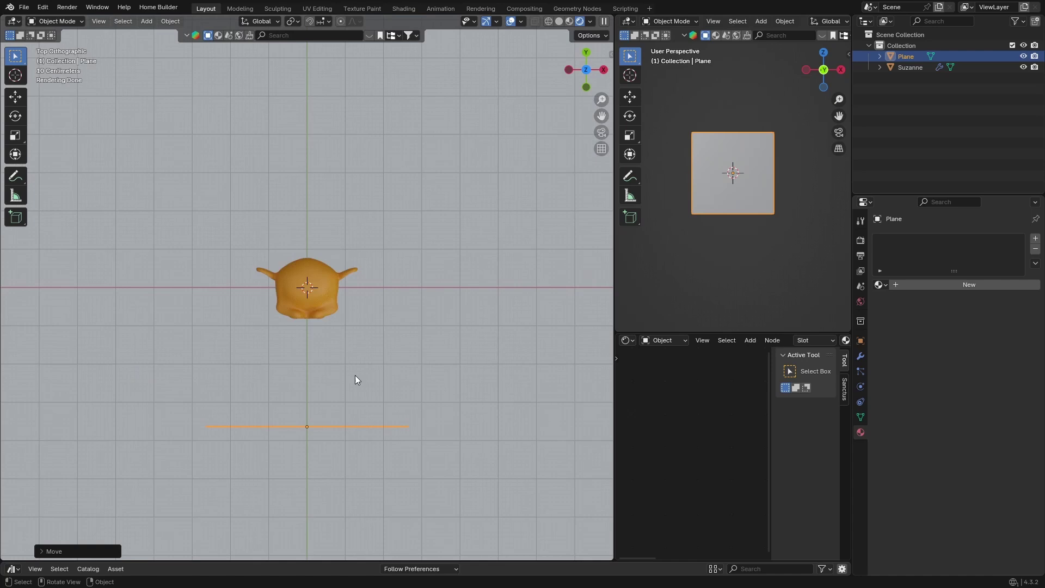
middle_drag(355, 380, 200, 293)
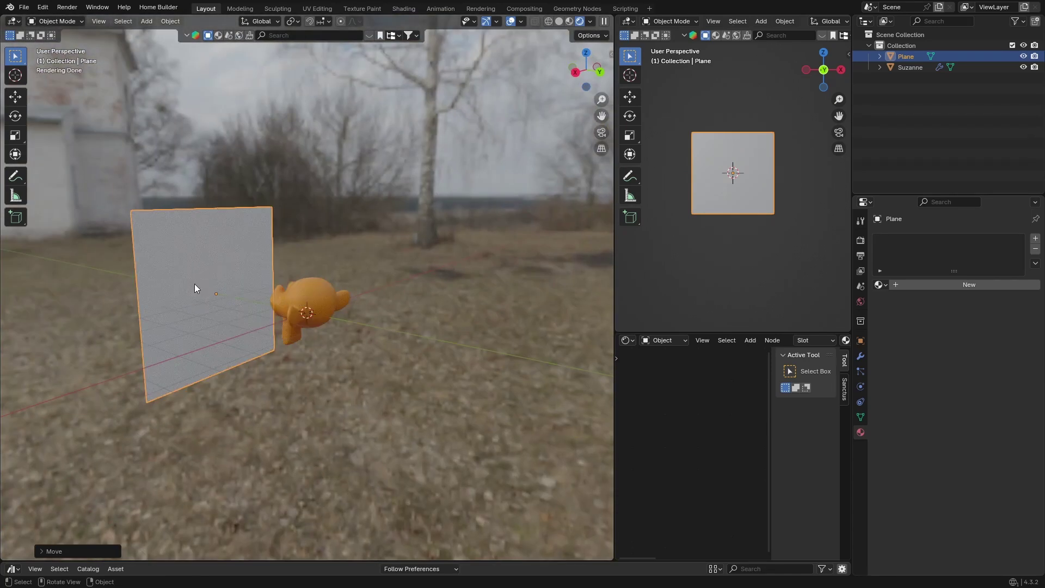
Give the plane a new material with Metallic 1.000 and Roughness 0.000
click(179, 253)
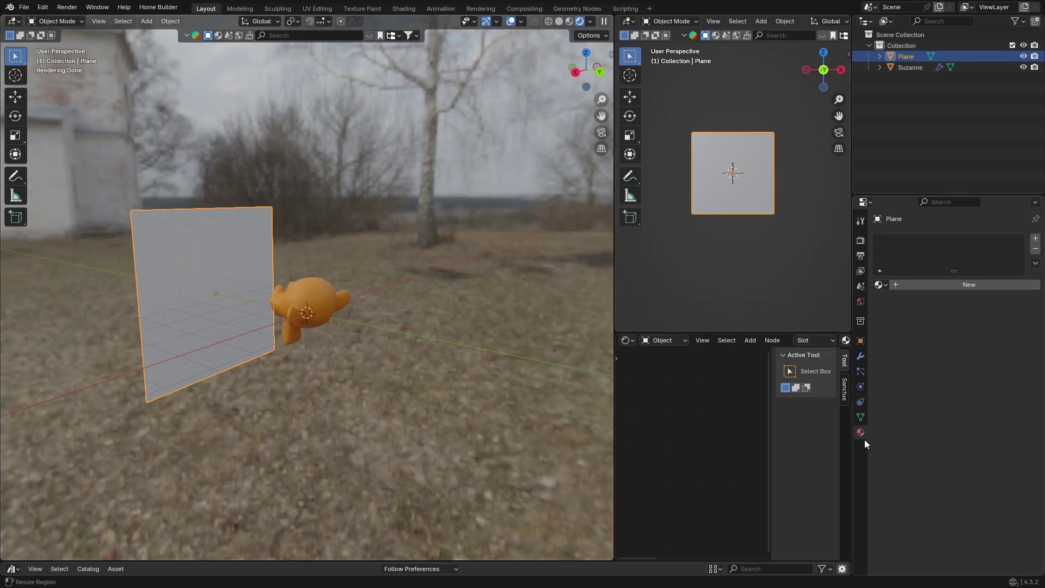
click(961, 288)
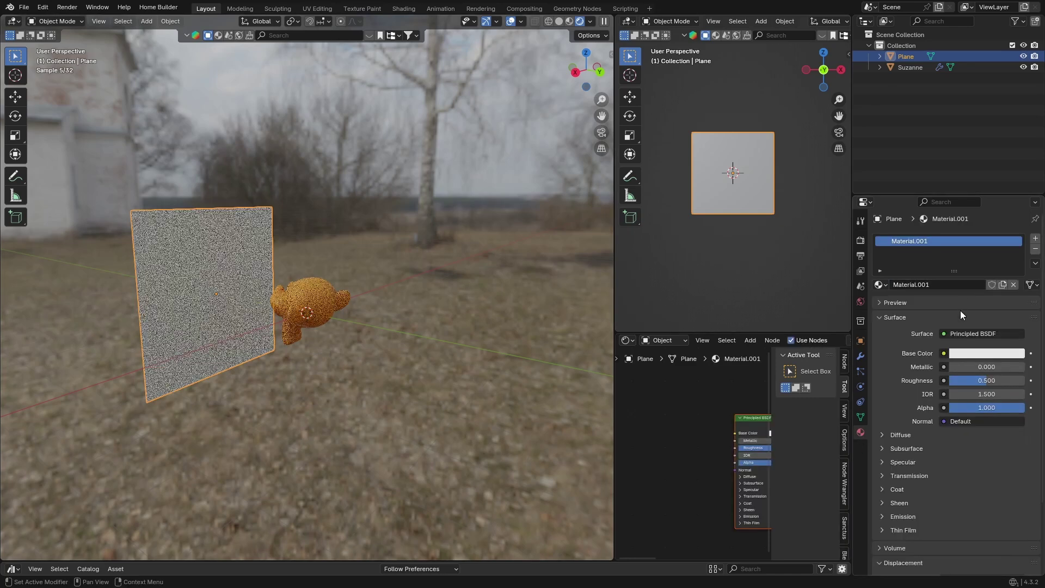
click(971, 353)
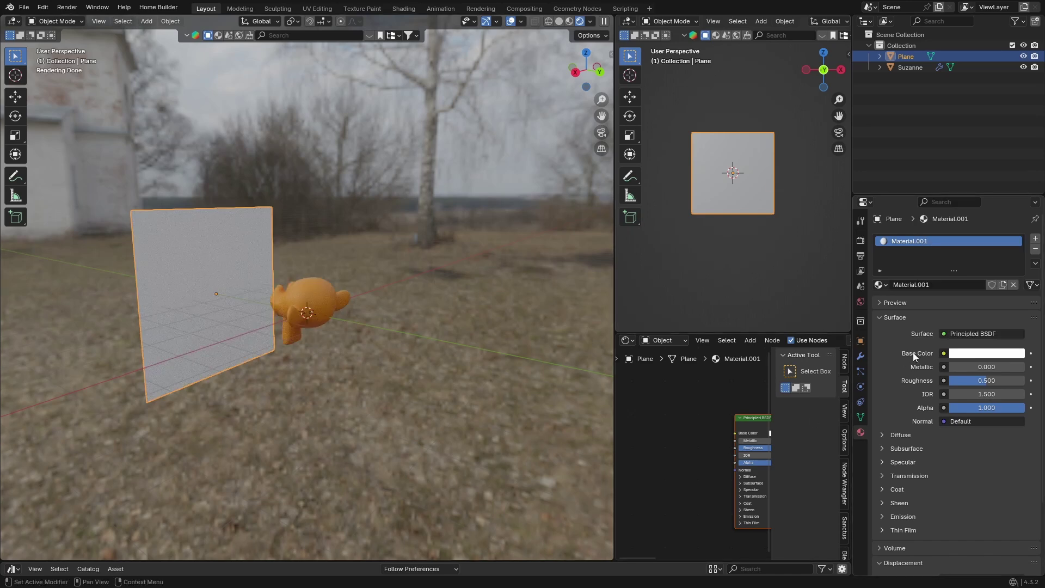
drag(953, 367, 1023, 367)
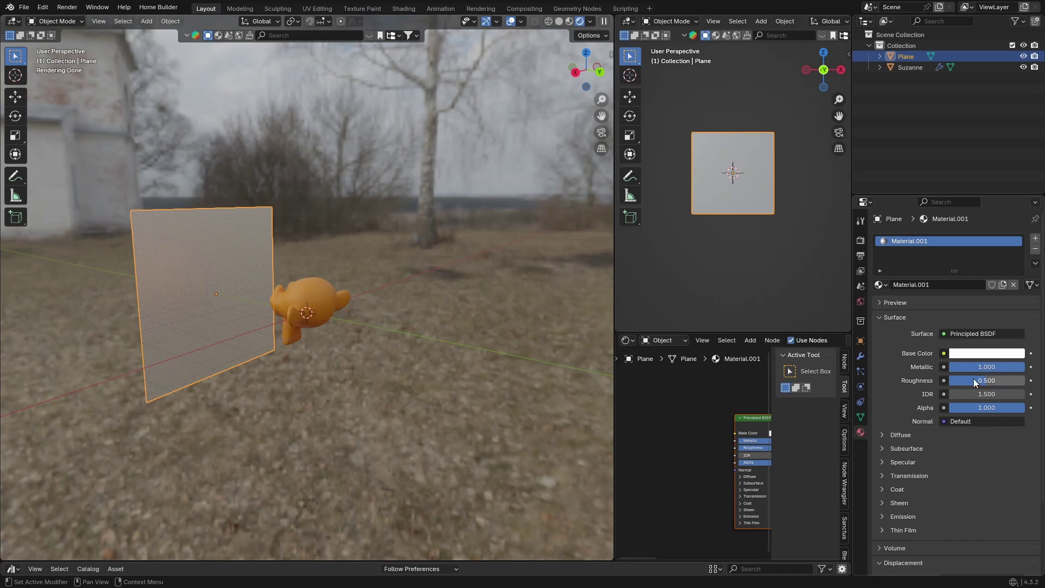
drag(986, 380, 835, 380)
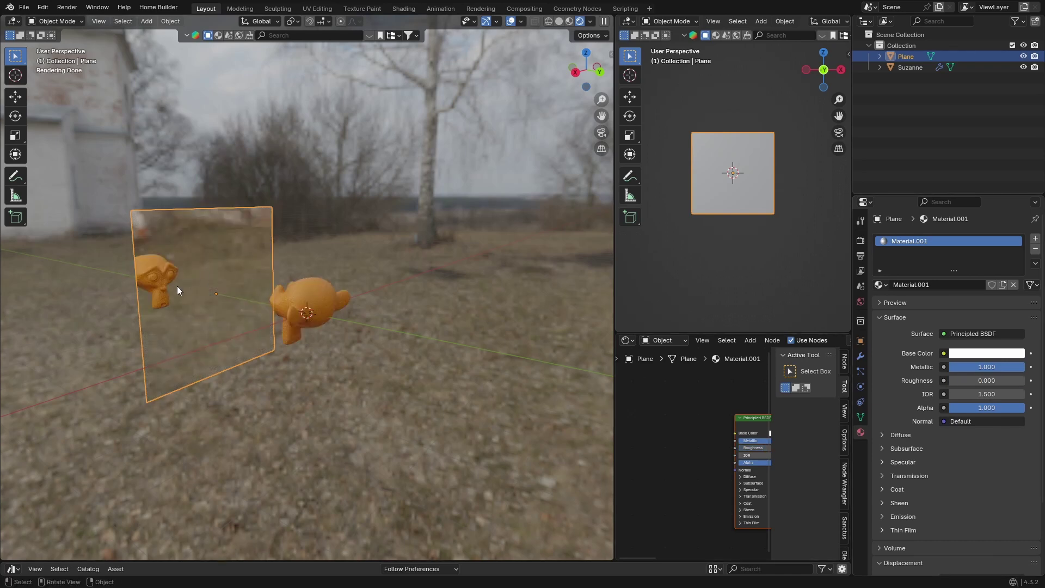
Orbit around the mirror plane and Suzanne to check the reflection
mouse_move(225, 307)
middle_down()
mouse_move(112, 301)
mouse_move(202, 288)
mouse_move(143, 308)
mouse_move(213, 294)
middle_up()
click(274, 252)
middle_drag(269, 336, 206, 310)
click(168, 313)
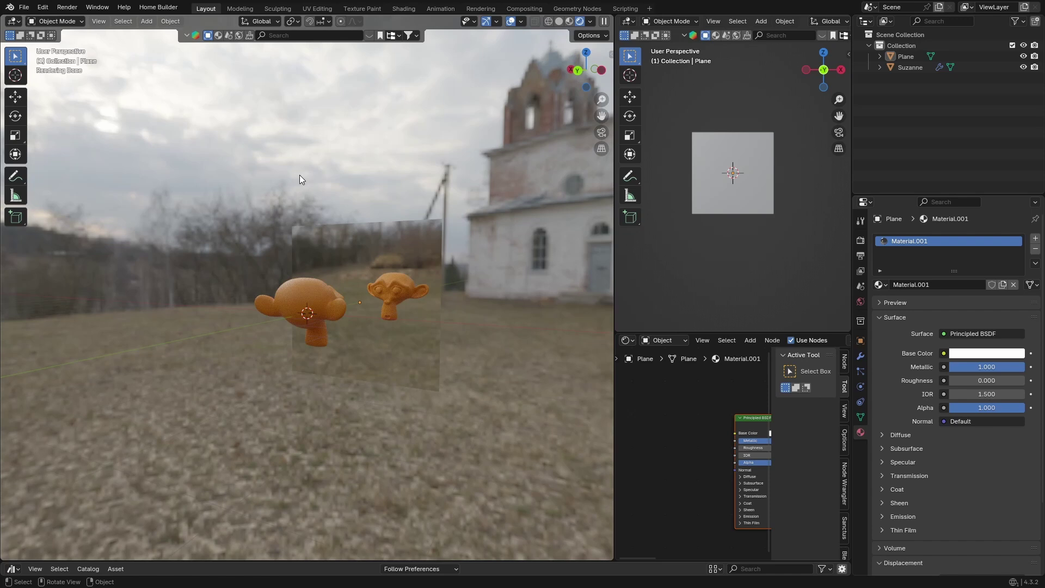
Add a camera, look through it, and set its Shift Y to -0.070
key(shift)
key(shift+a)
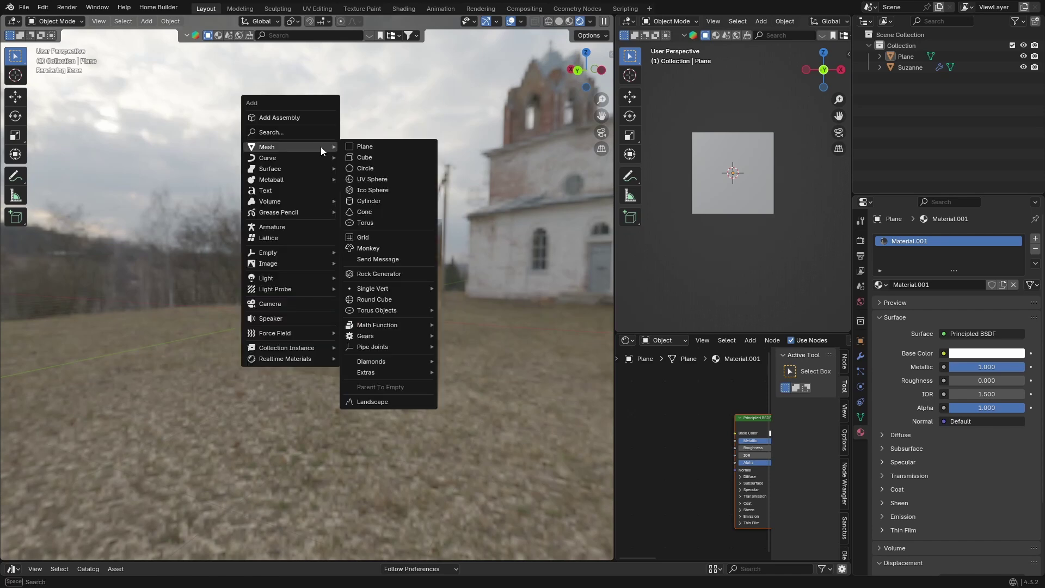
click(265, 304)
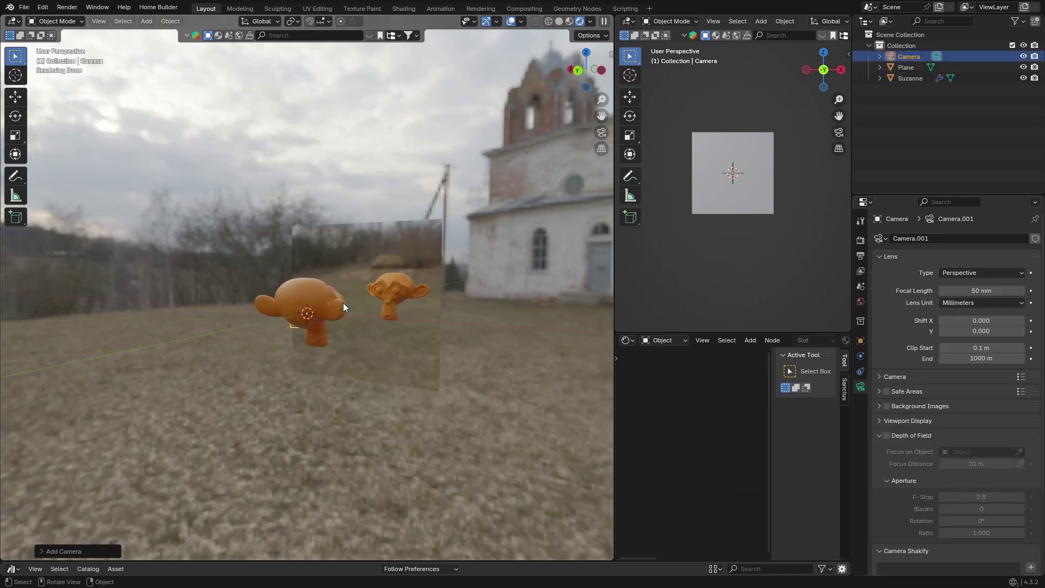
key(ctrl+alt+KP_0)
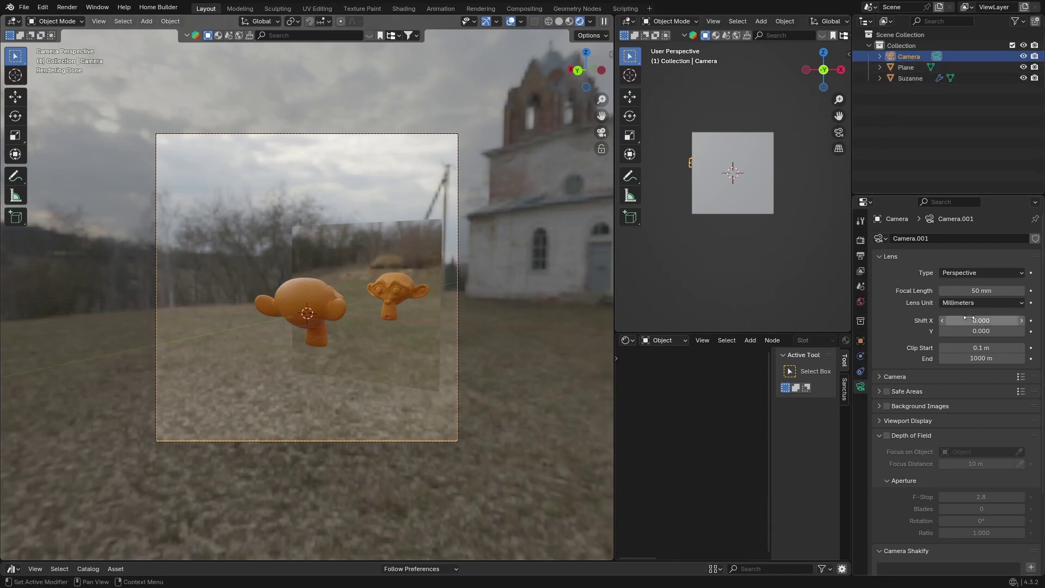
drag(981, 331, 1007, 321)
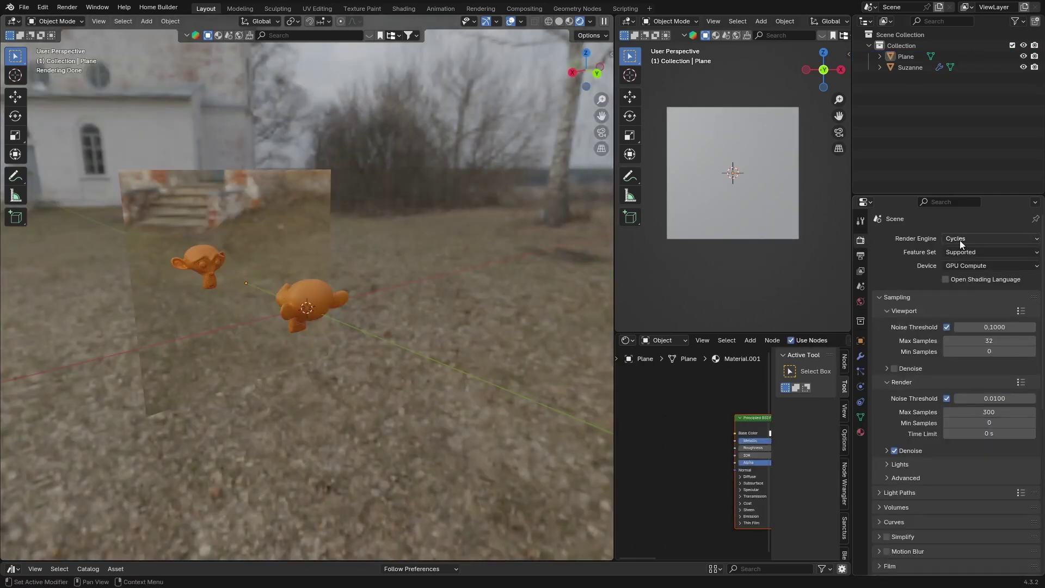
Switch the render engine to EEVEE and enable Raytracing so the plane reflects Suzanne
middle_drag(476, 267, 397, 260)
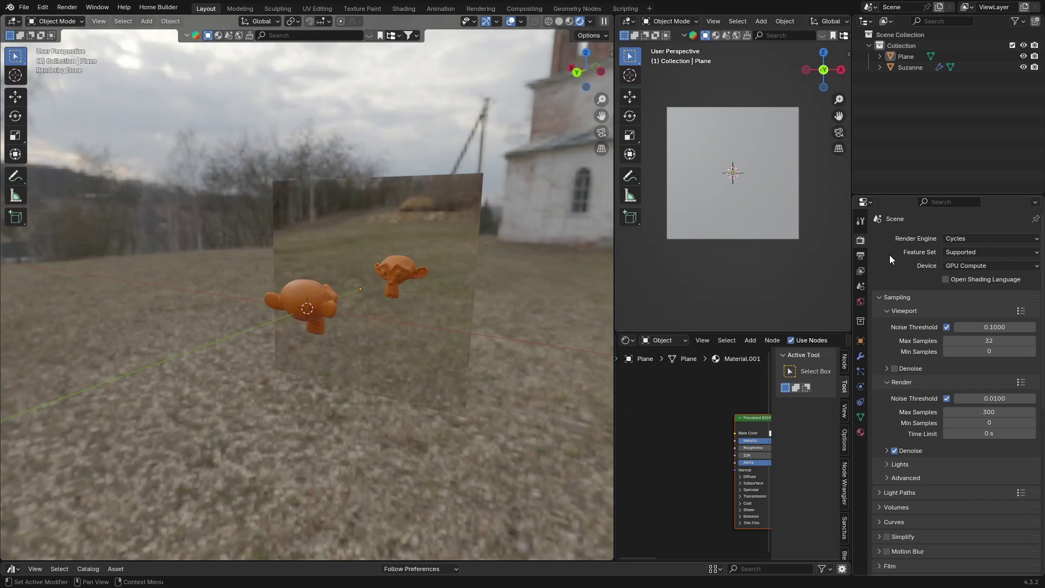
click(948, 238)
key(Return)
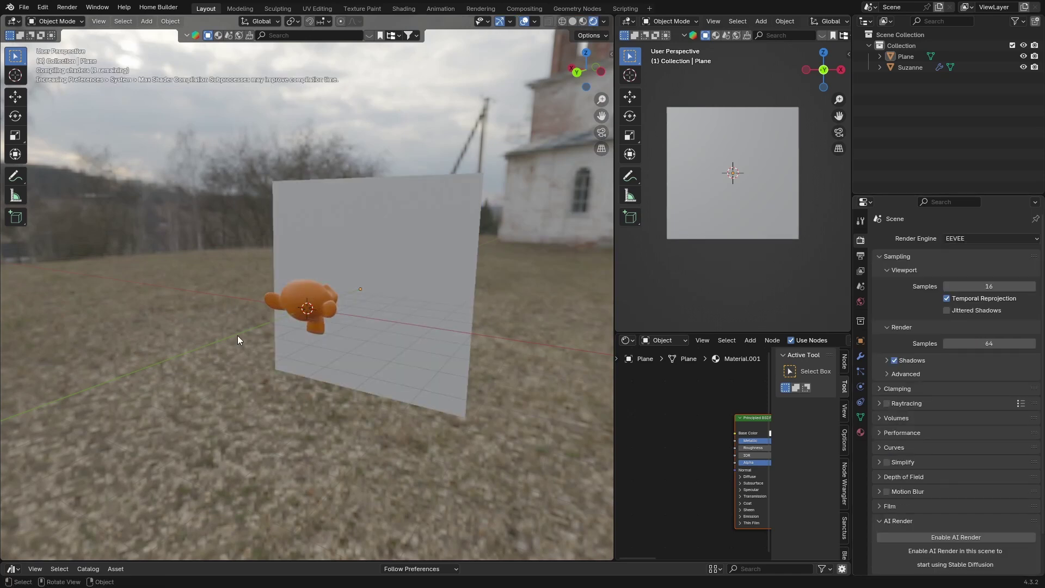
mouse_move(365, 309)
middle_down()
mouse_move(345, 300)
mouse_move(406, 298)
mouse_move(313, 299)
mouse_move(347, 301)
middle_up()
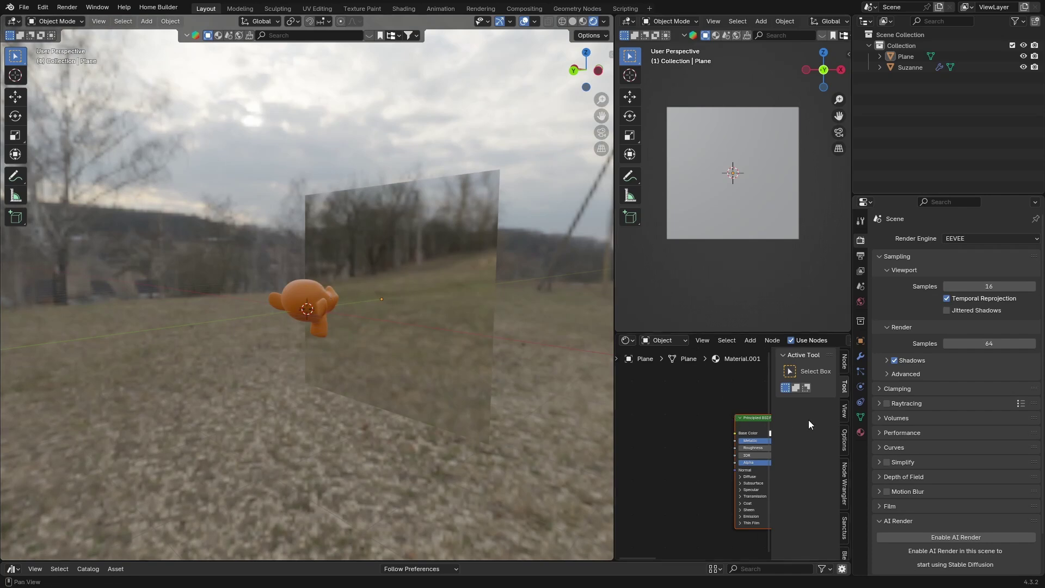
click(888, 404)
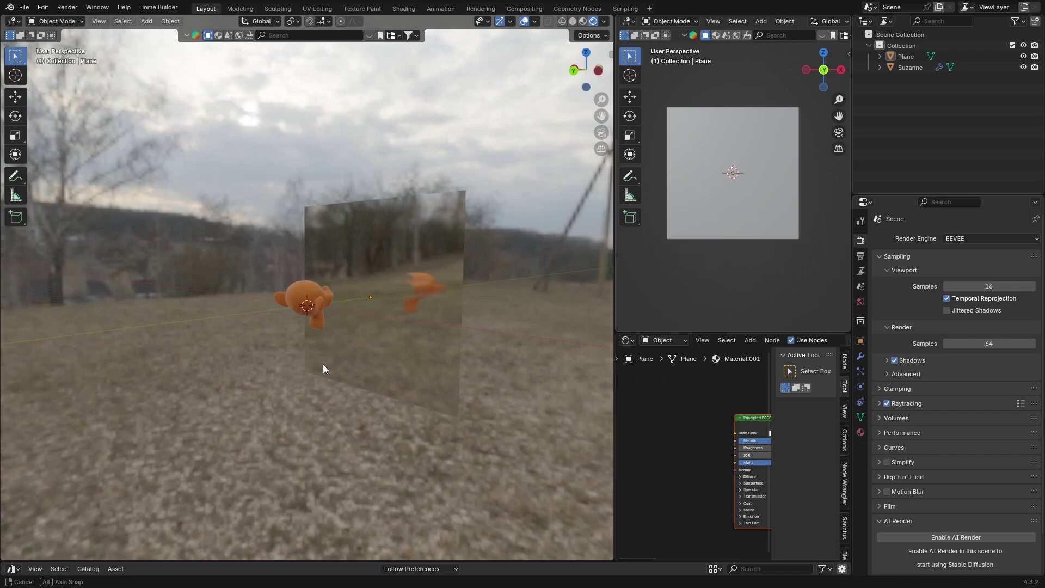
middle_drag(322, 364, 443, 363)
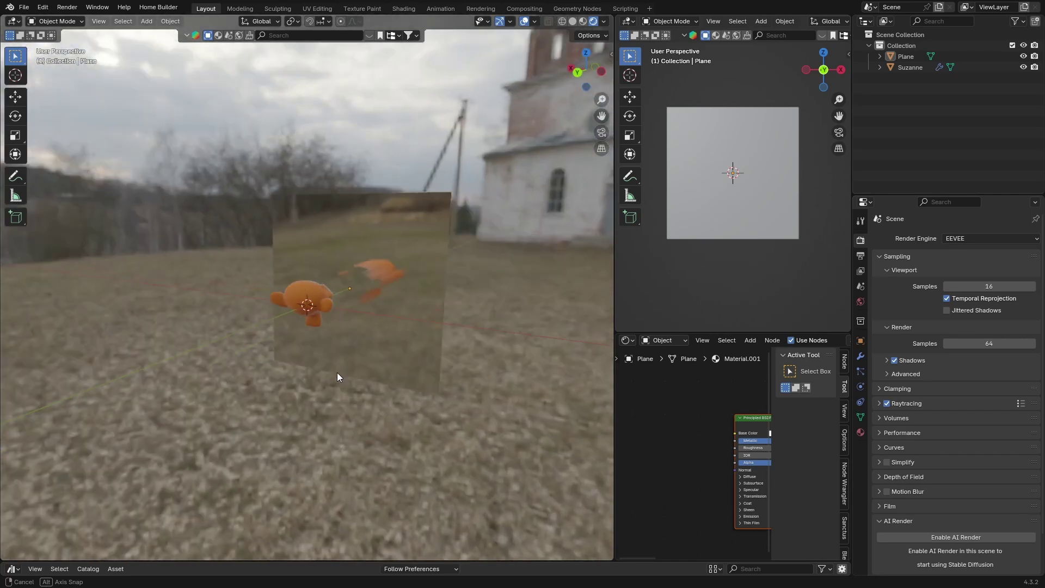
middle_drag(338, 373, 326, 374)
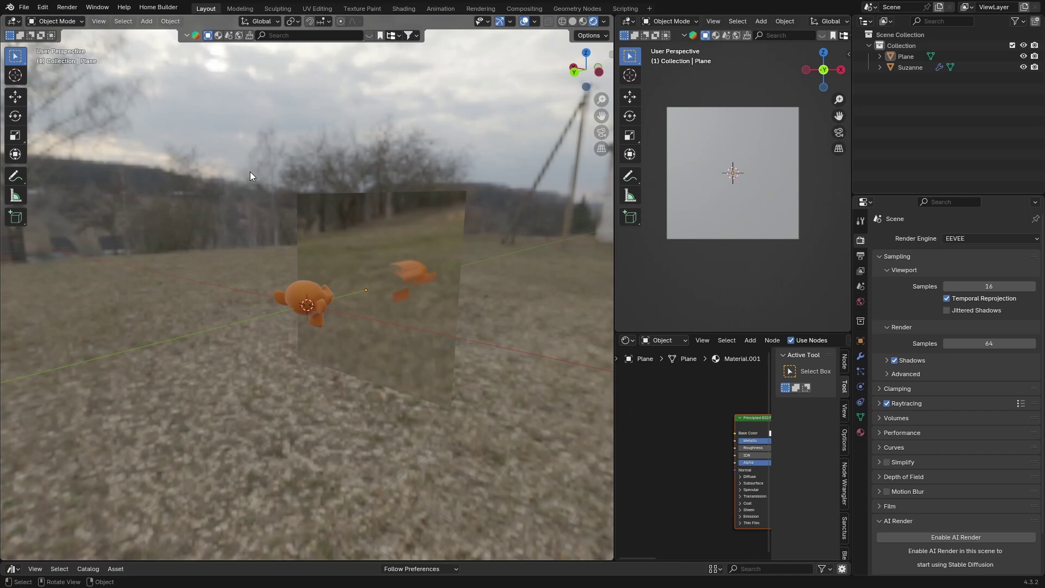
Add a plane light probe and stand it upright with an X rotation of -90°
key(shift+a)
mouse_move(250, 172)
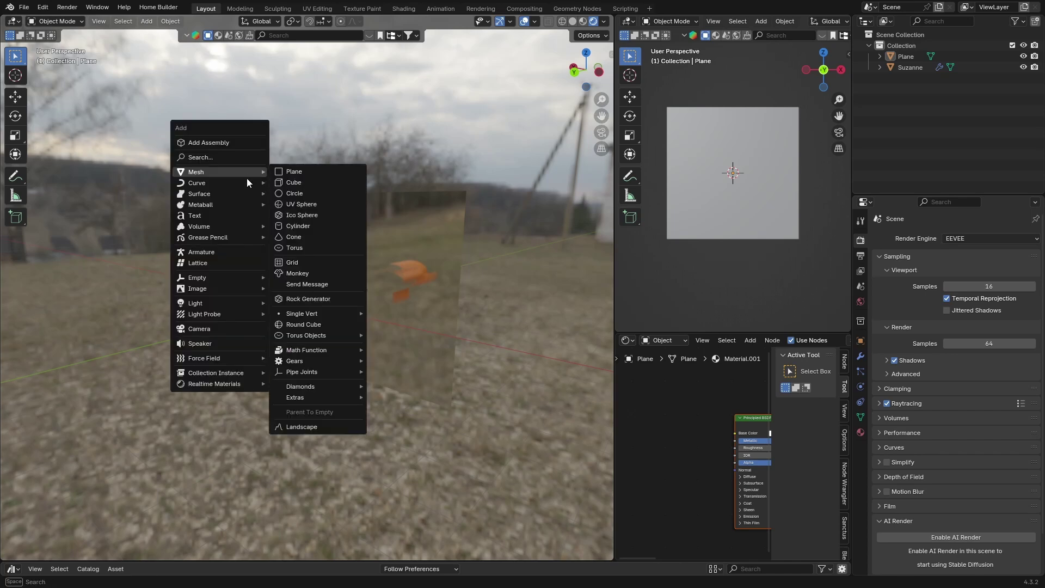
mouse_move(247, 315)
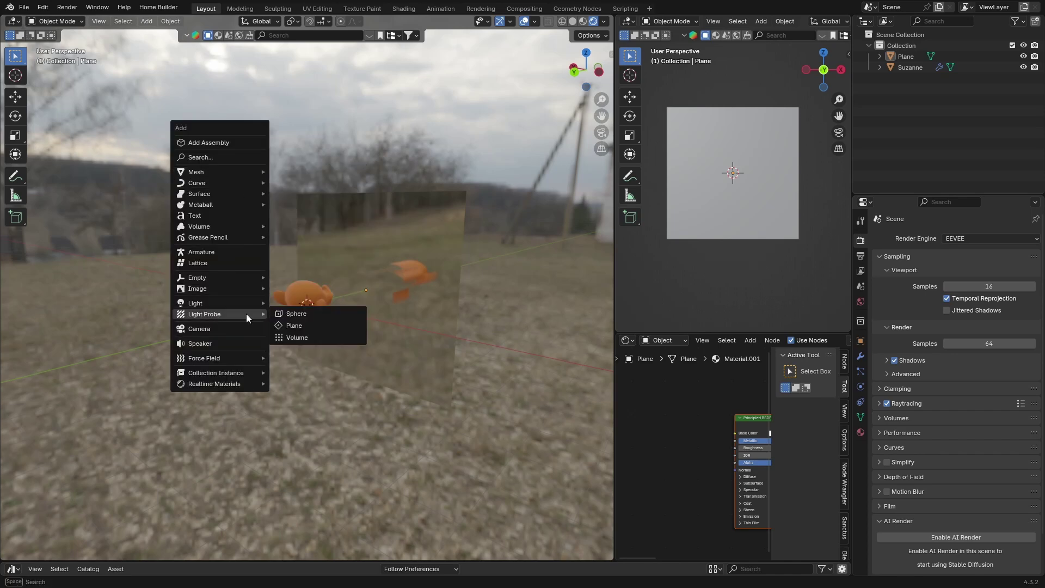
click(300, 325)
text(r)
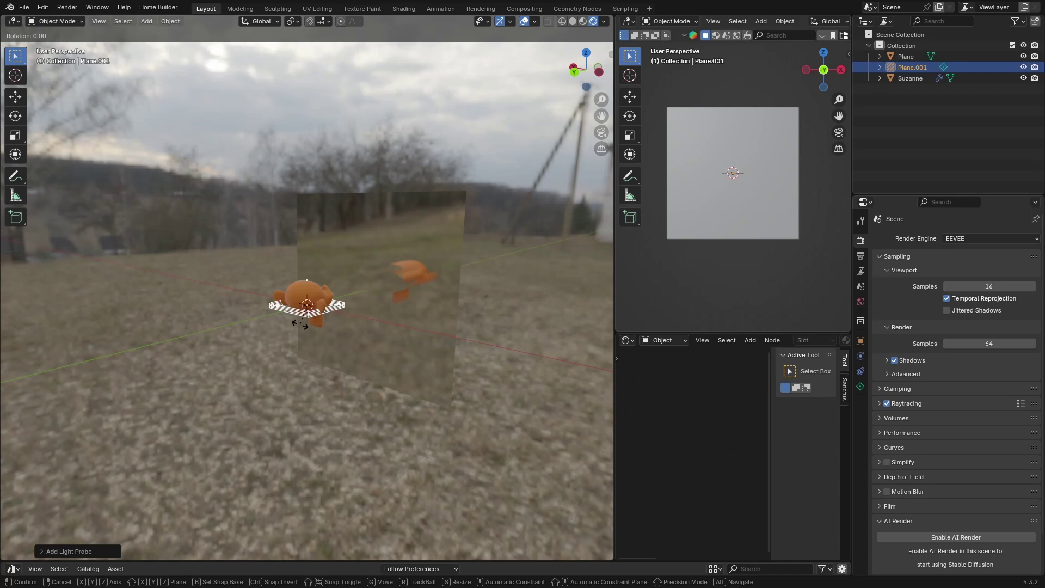
text(x90)
key(Return)
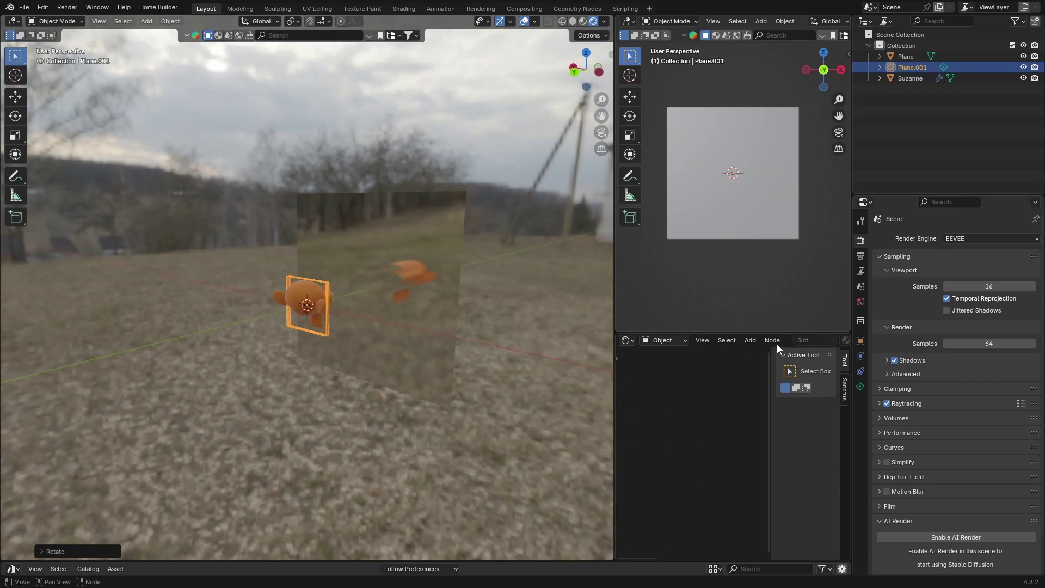
click(859, 342)
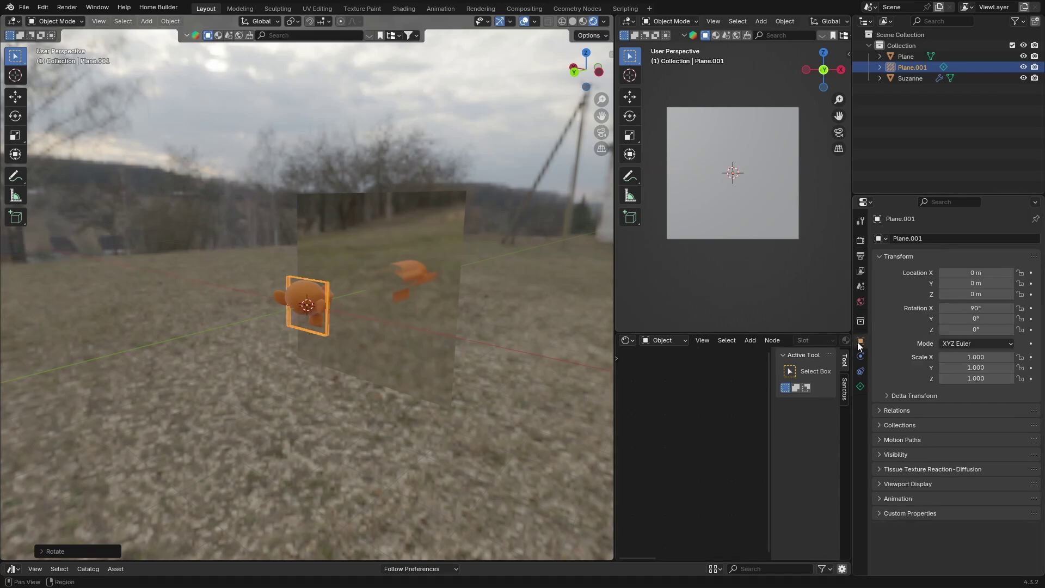
click(956, 308)
text(-90)
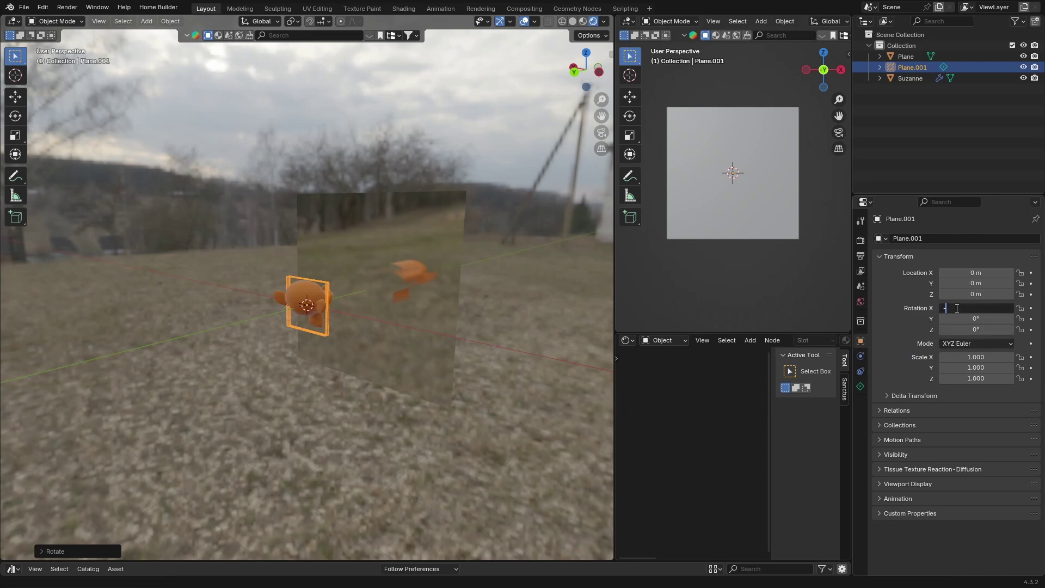
key(Return)
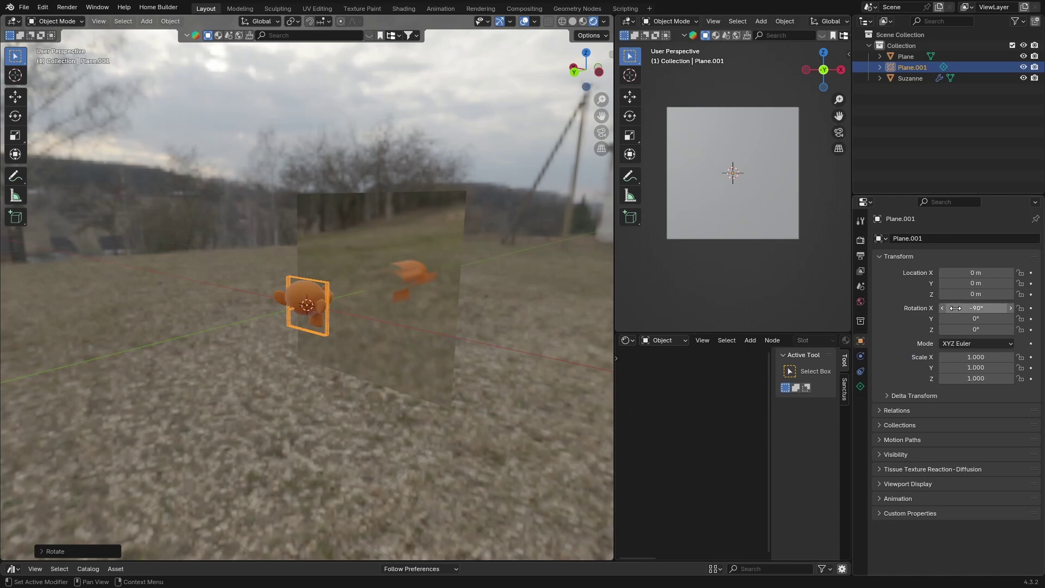
Move the probe along Y into line with the mirror plane and scale it to 4.182
key(g)
key(y)
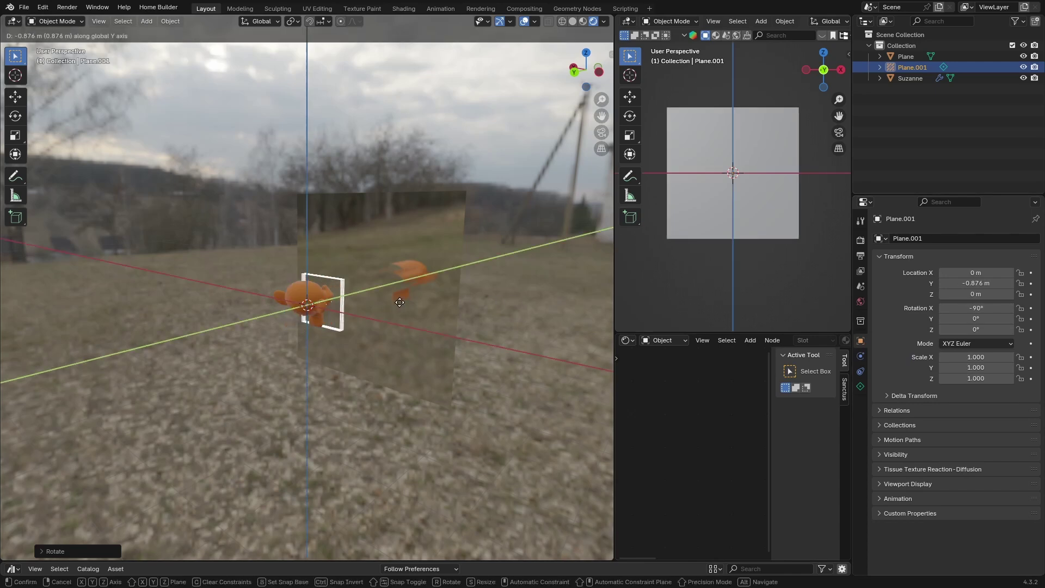
click(444, 295)
key(s)
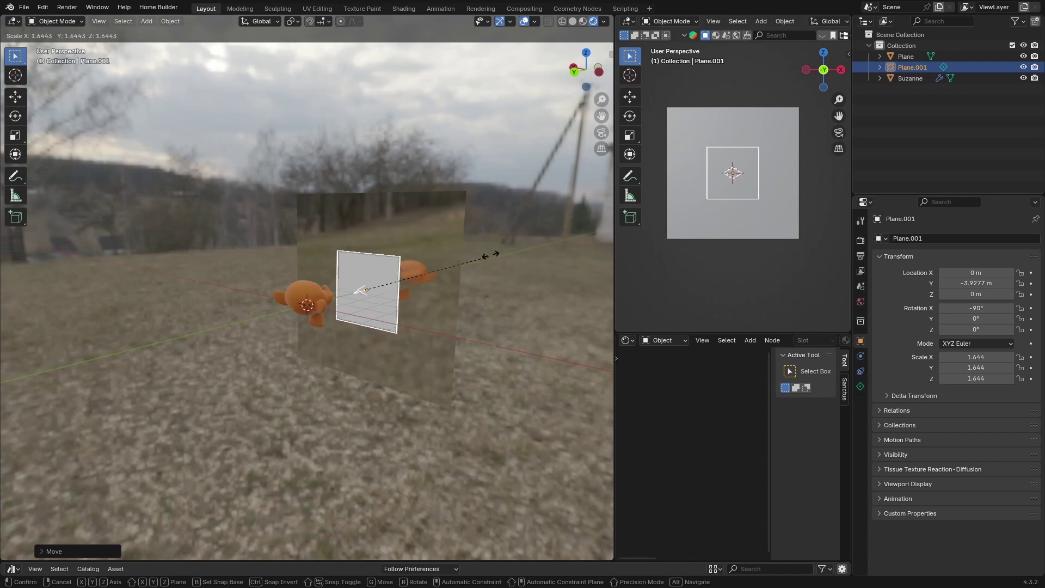
click(363, 290)
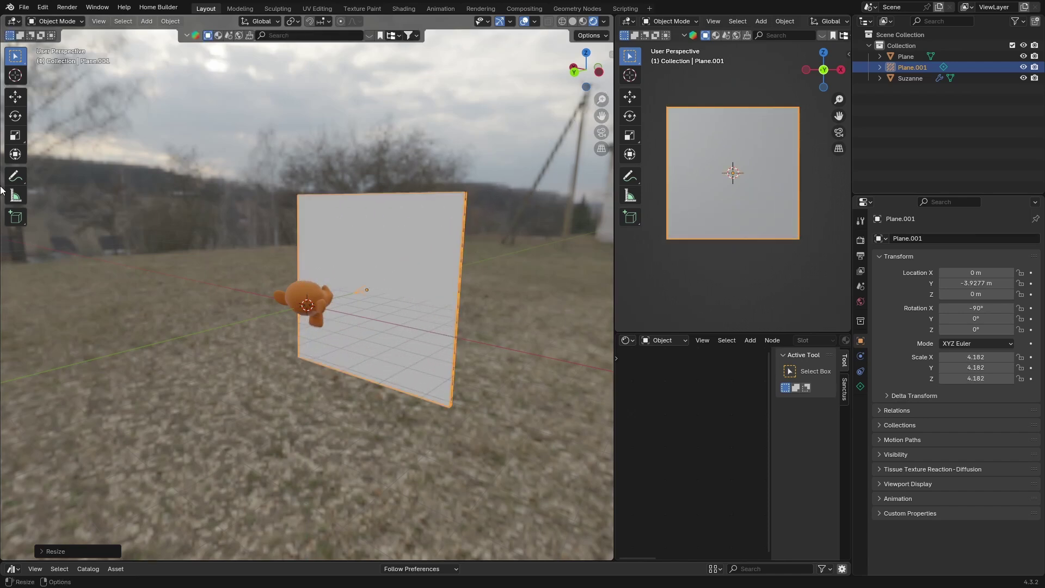
key(g)
key(y)
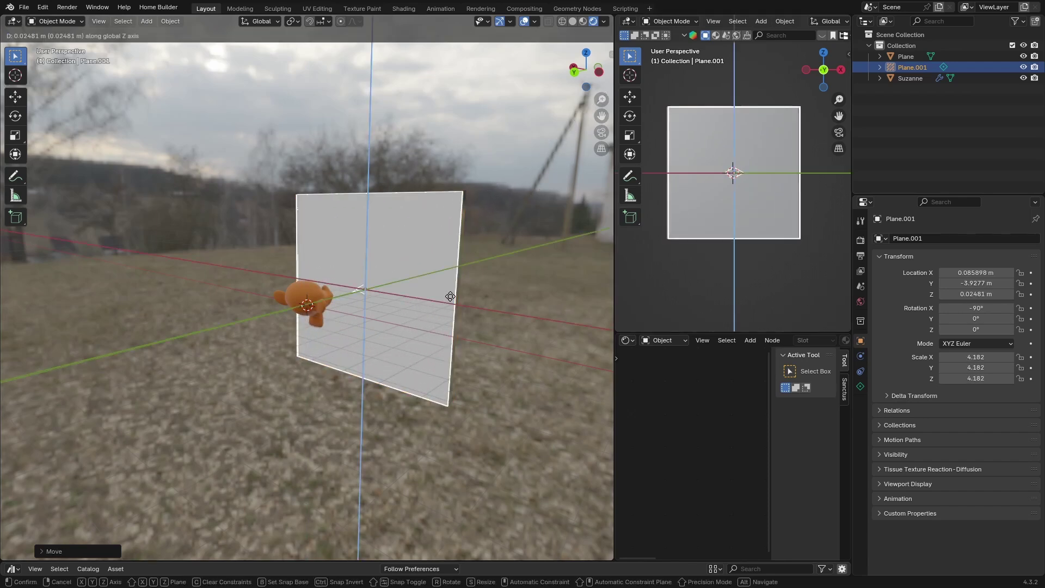
middle_drag(449, 296, 404, 276)
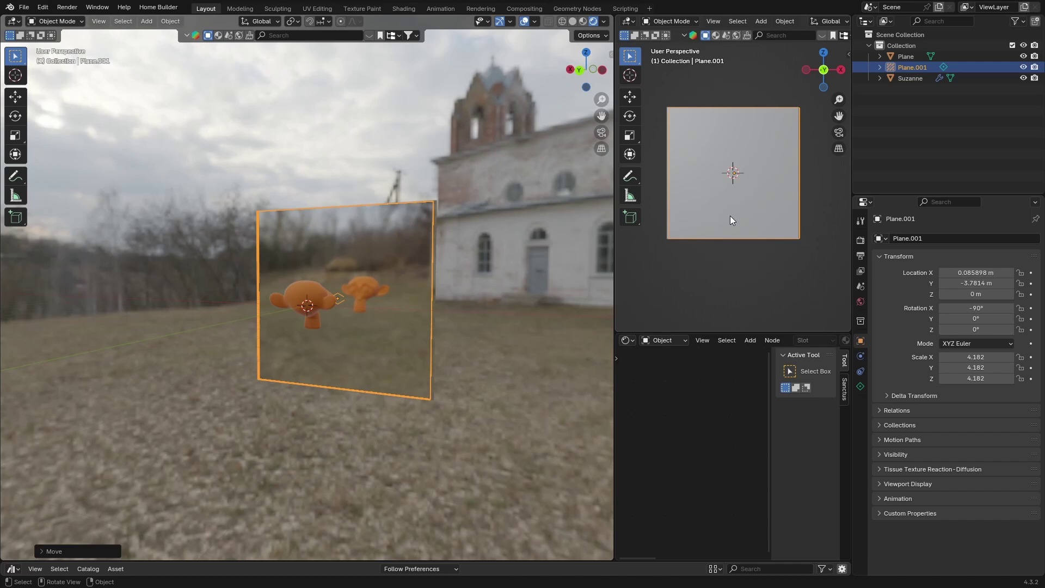
Switch the render engine back to Cycles
click(860, 241)
click(953, 239)
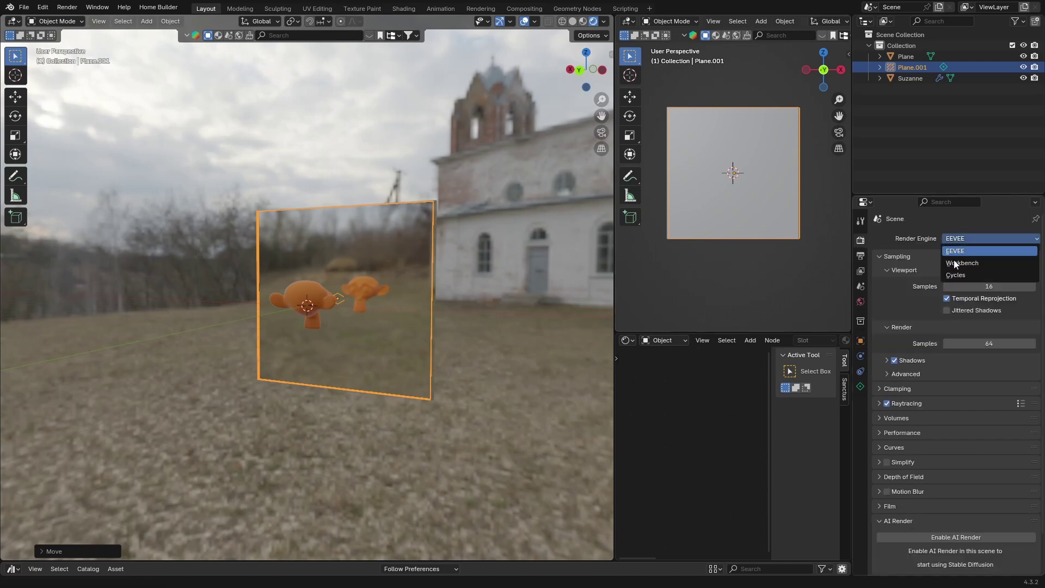
click(956, 274)
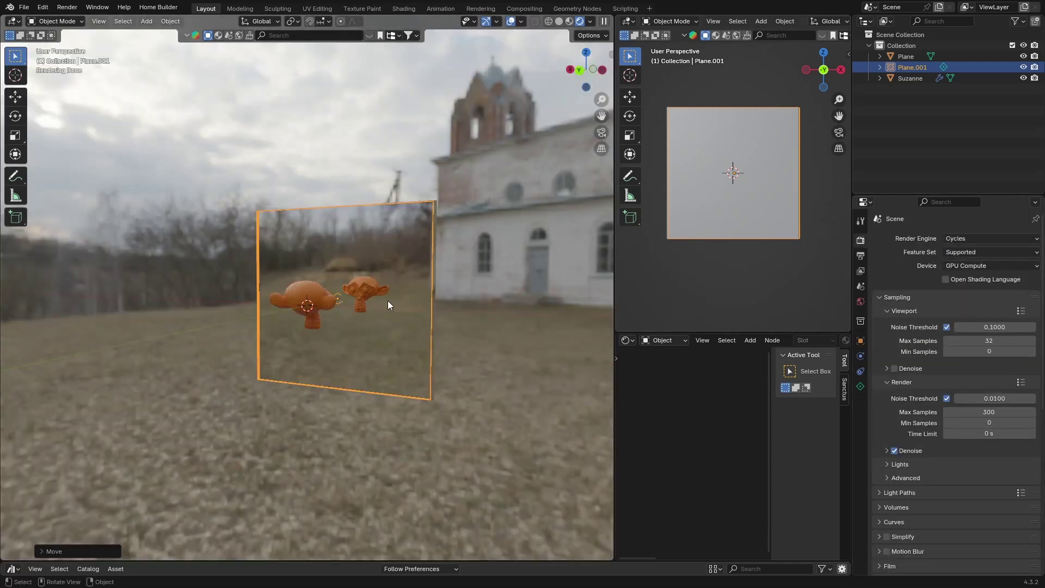
Hide the Plane.001 light probe and orbit closer to see Suzanne beside her reflection
middle_drag(388, 300, 410, 303)
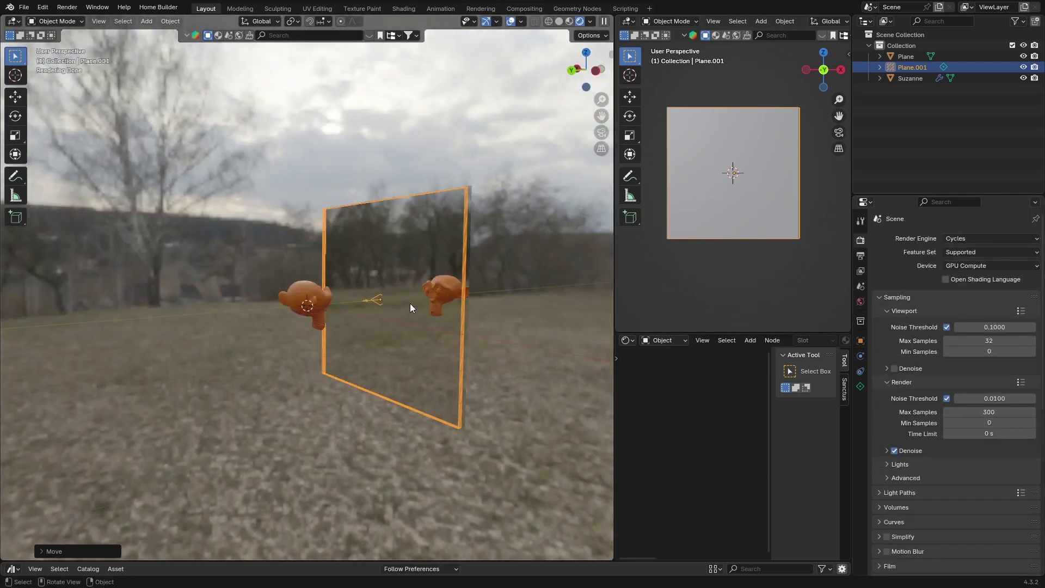
click(1024, 67)
middle_drag(103, 444, 145, 445)
scroll(356, 308, up, 6)
mouse_move(430, 291)
middle_down()
mouse_move(419, 292)
mouse_move(449, 290)
middle_up()
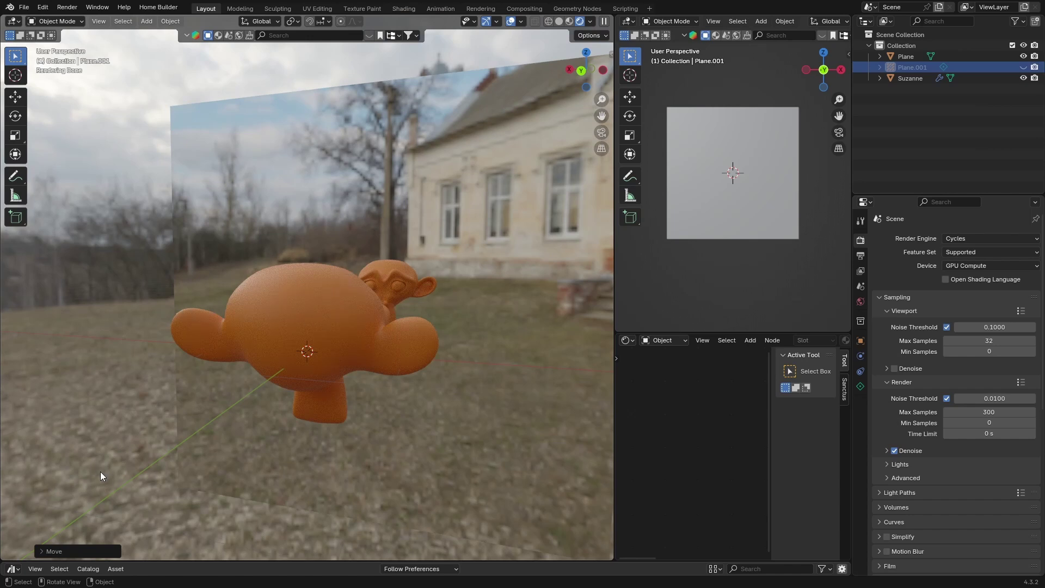
mouse_move(354, 282)
middle_down()
mouse_move(269, 282)
mouse_move(342, 280)
middle_up()
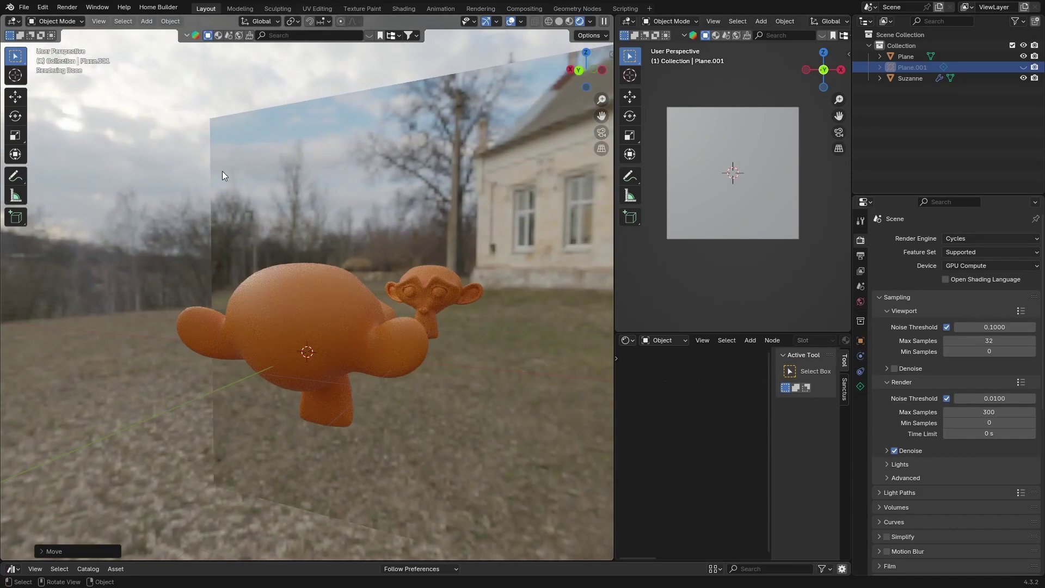